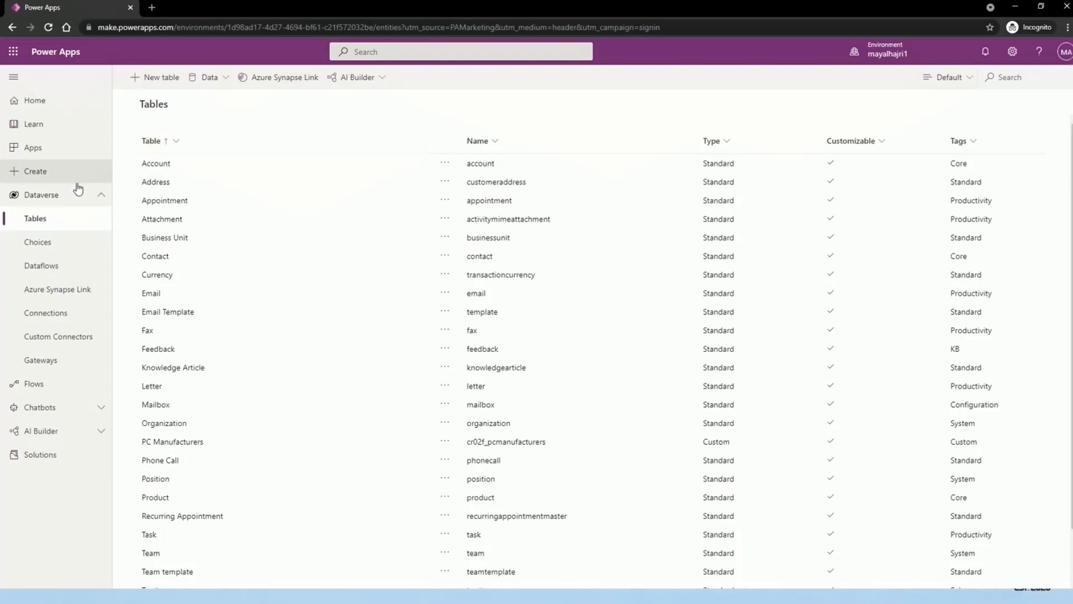
Step: Examine the Dataverse table list, comparing the type of the PC Manufacturers table with that of the Organization table
left_click(38, 202)
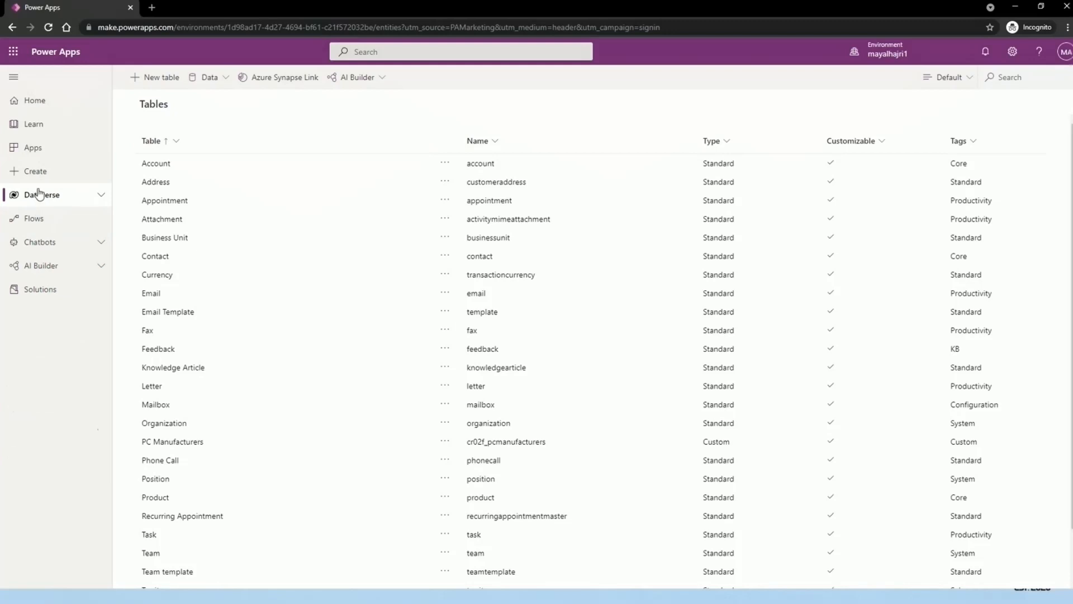
left_click(86, 200)
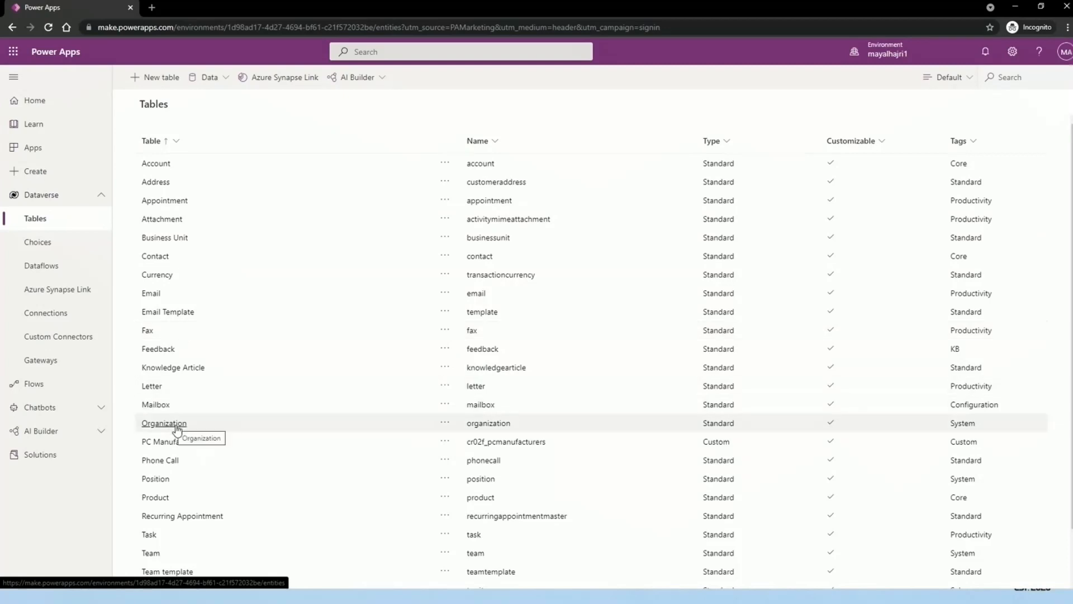
scroll(184, 450, "down", 1)
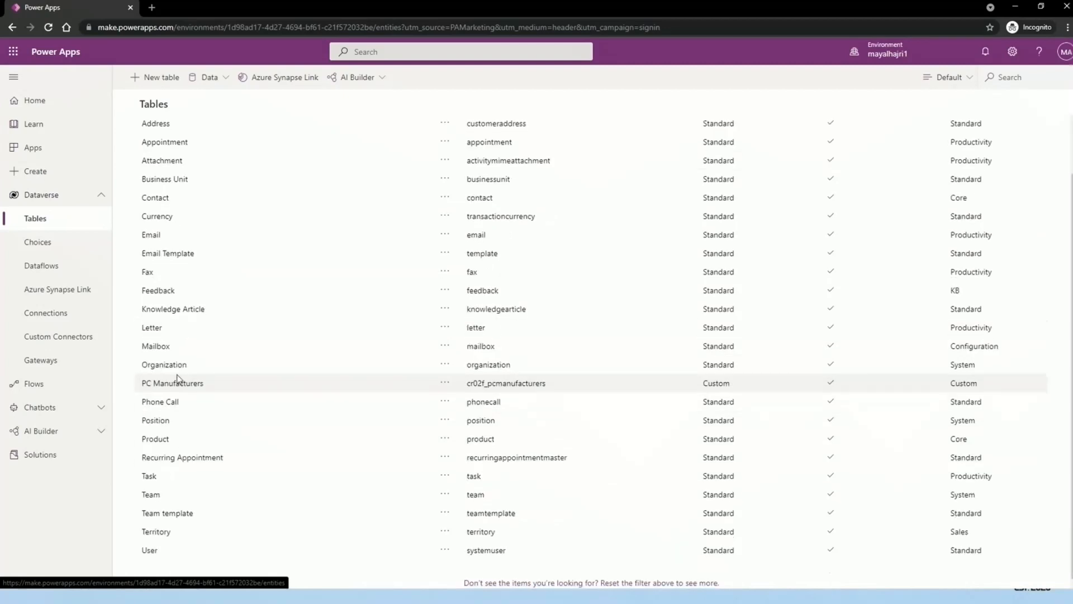
left_click_drag(141, 384, 205, 385)
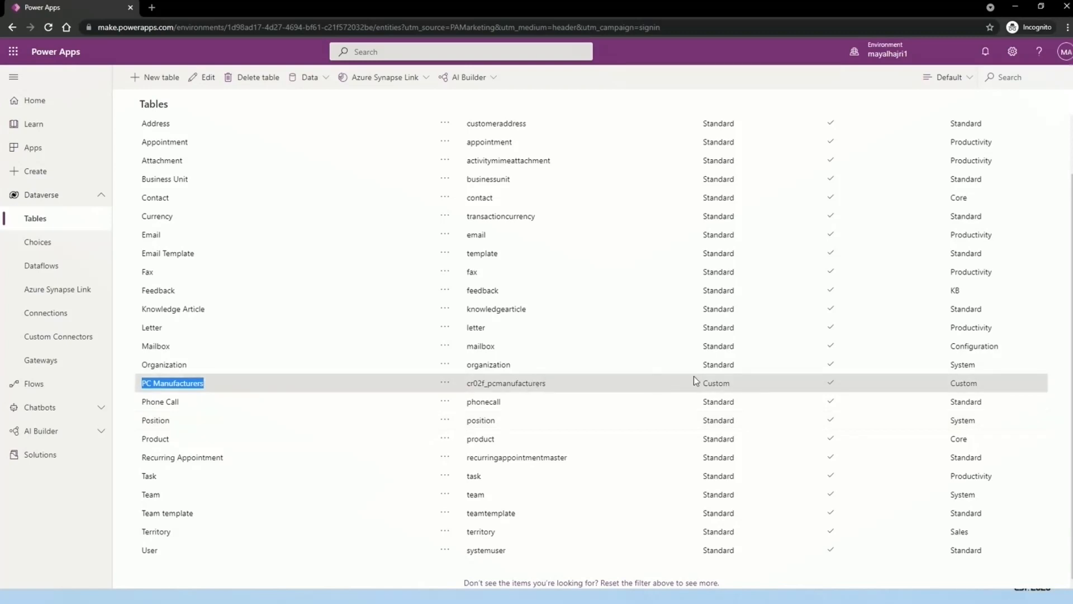
double_click(707, 365)
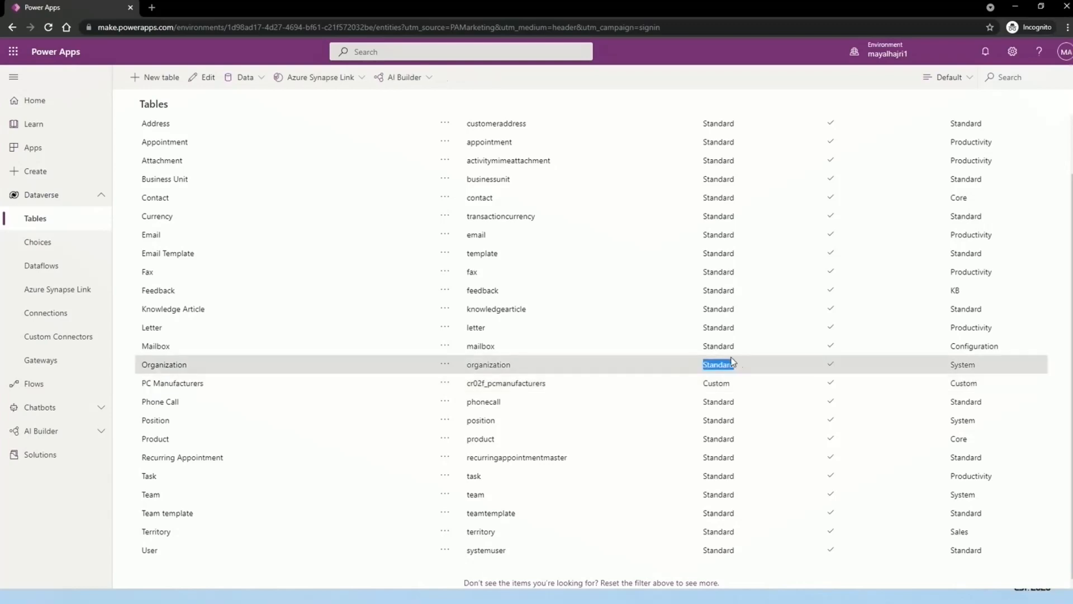
double_click(728, 383)
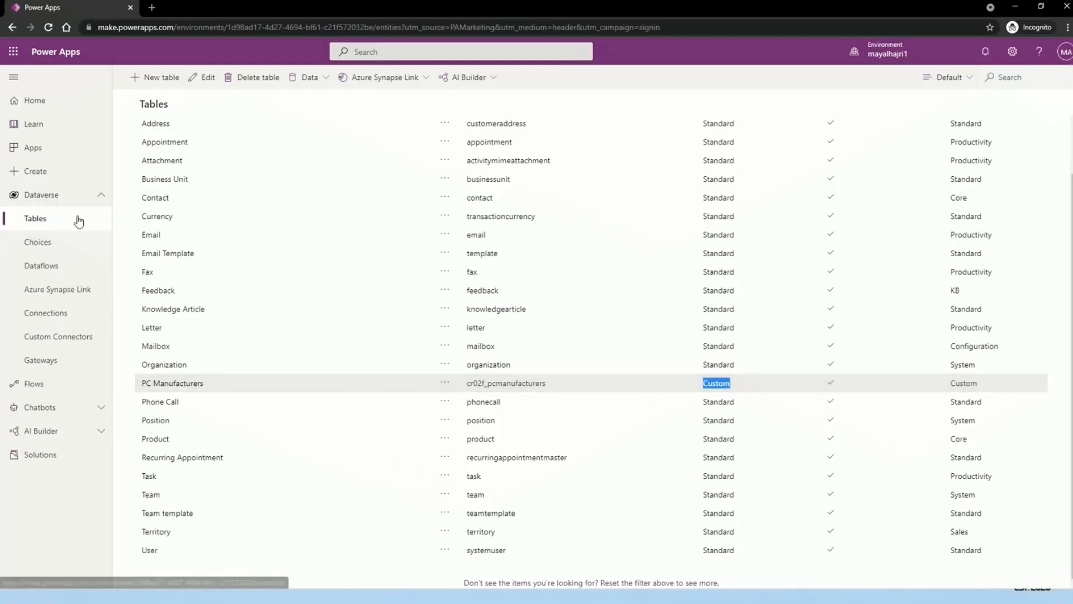
Step: Open the PC Manufacturers table's views and open the Active PC Manufacturers view for editing
left_click(180, 386)
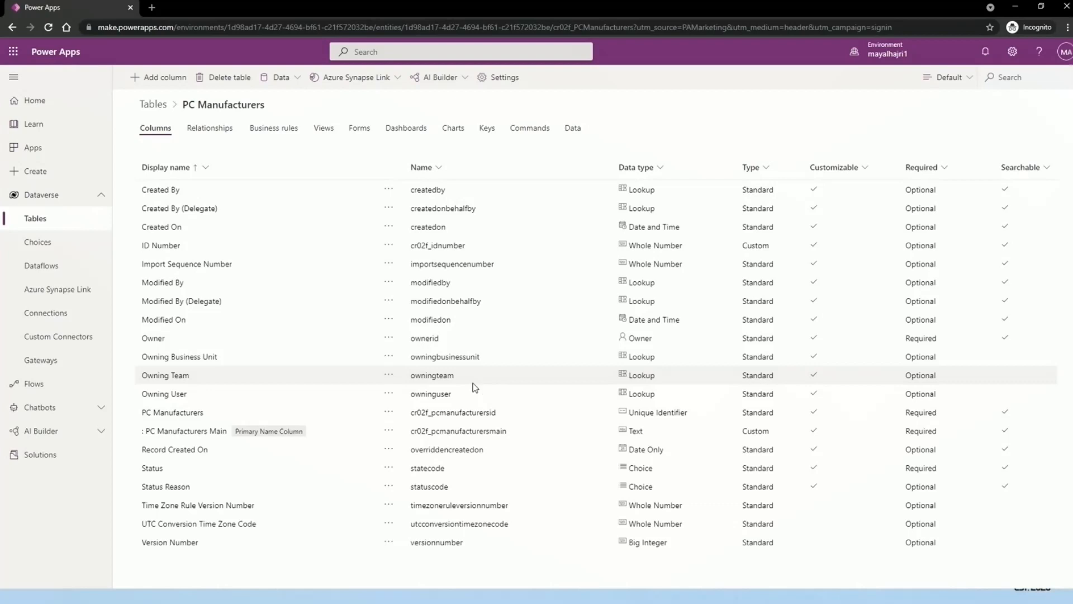
left_click(330, 132)
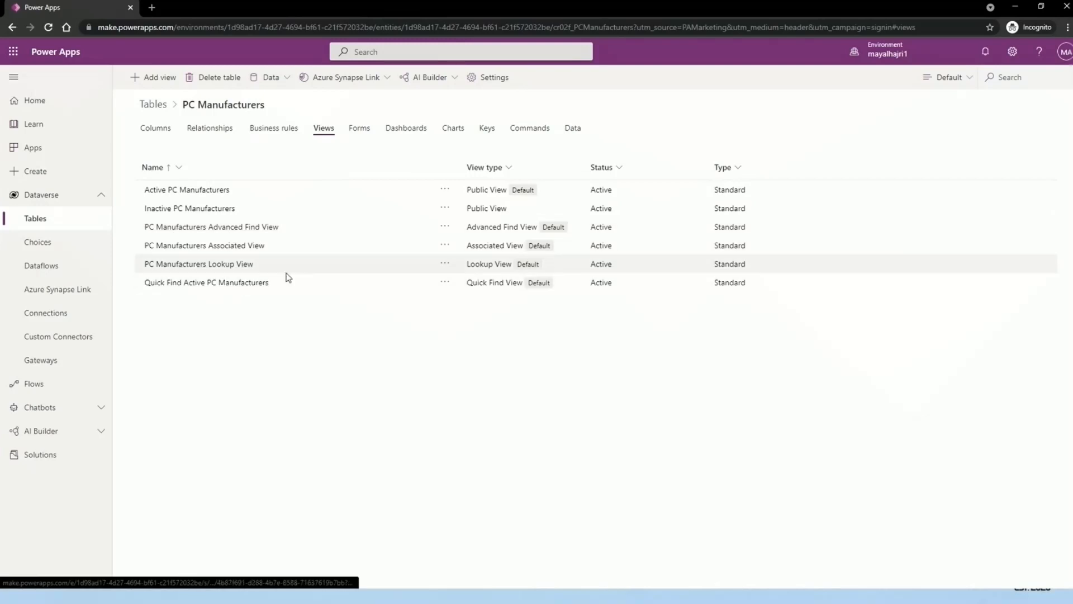
left_click_drag(626, 195, 592, 300)
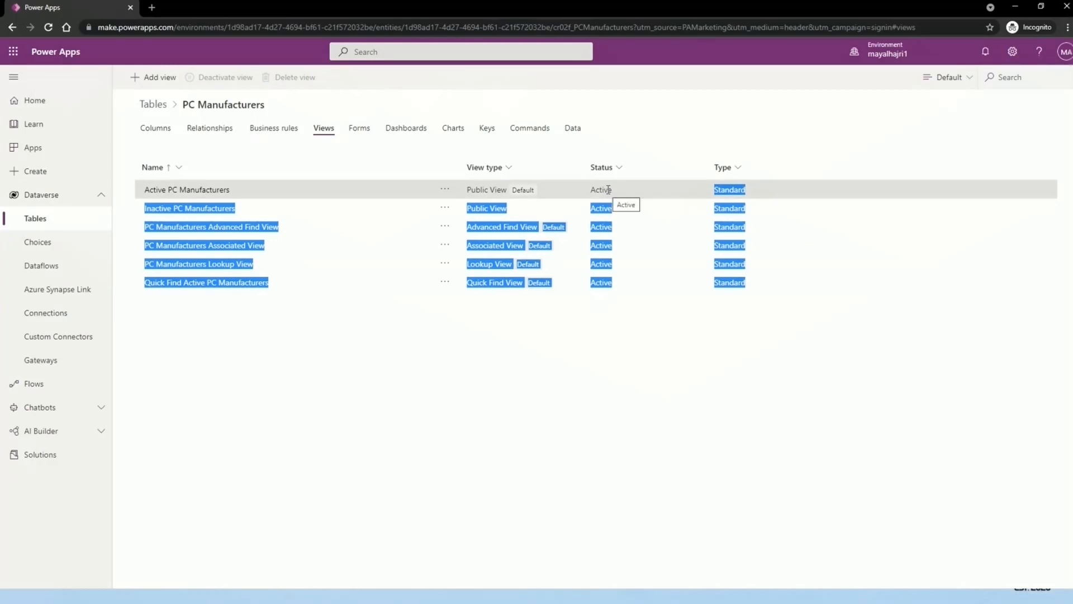
left_click(596, 308)
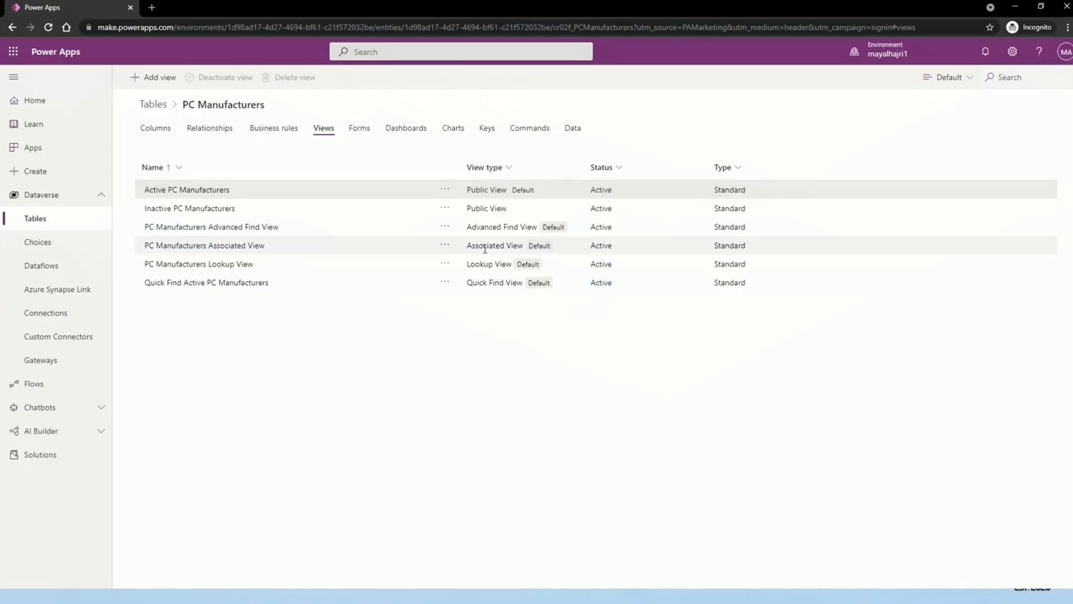
left_click(203, 191)
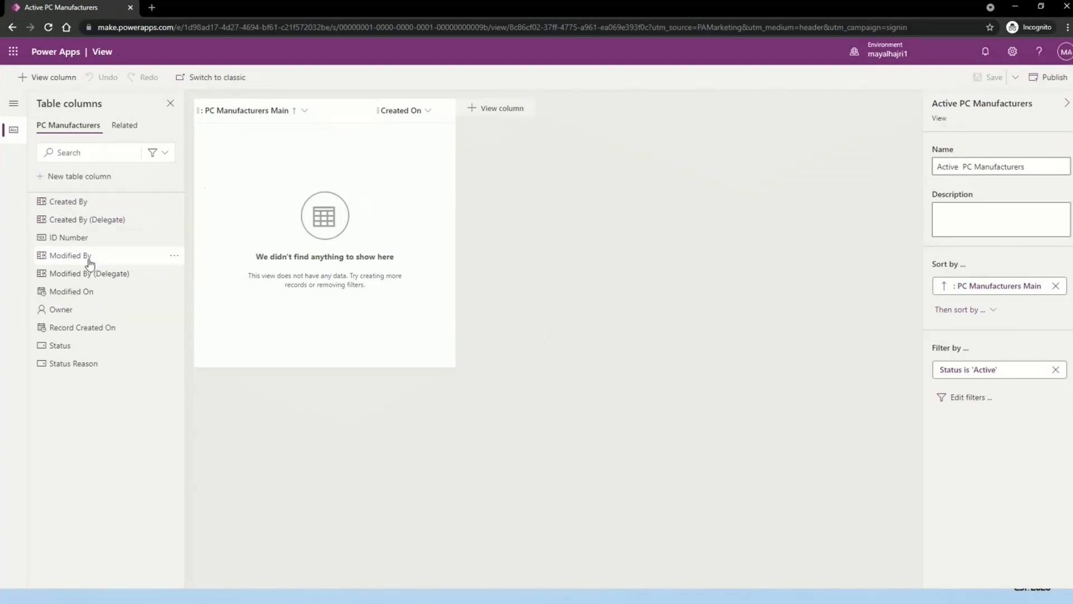
Step: Add the Owner column to the Active PC Manufacturers view, after Created On
left_click_drag(72, 312, 262, 197)
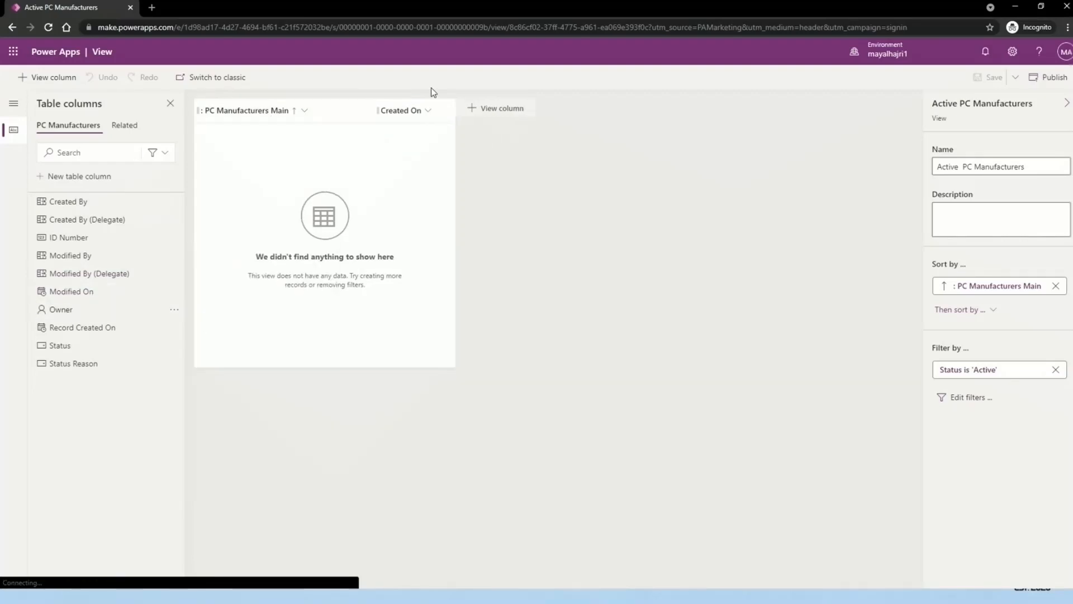
left_click(477, 114)
mouse_move(462, 254)
scroll(463, 253, "down", 2)
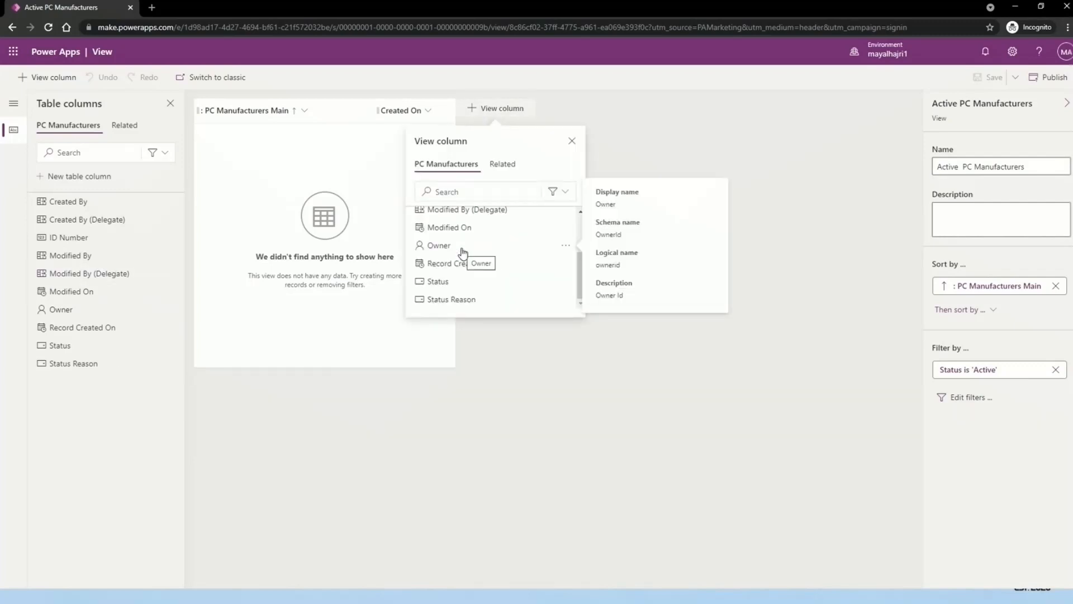
scroll(445, 283, "up", 2)
scroll(447, 296, "down", 1)
scroll(449, 282, "up", 1)
left_click(445, 302)
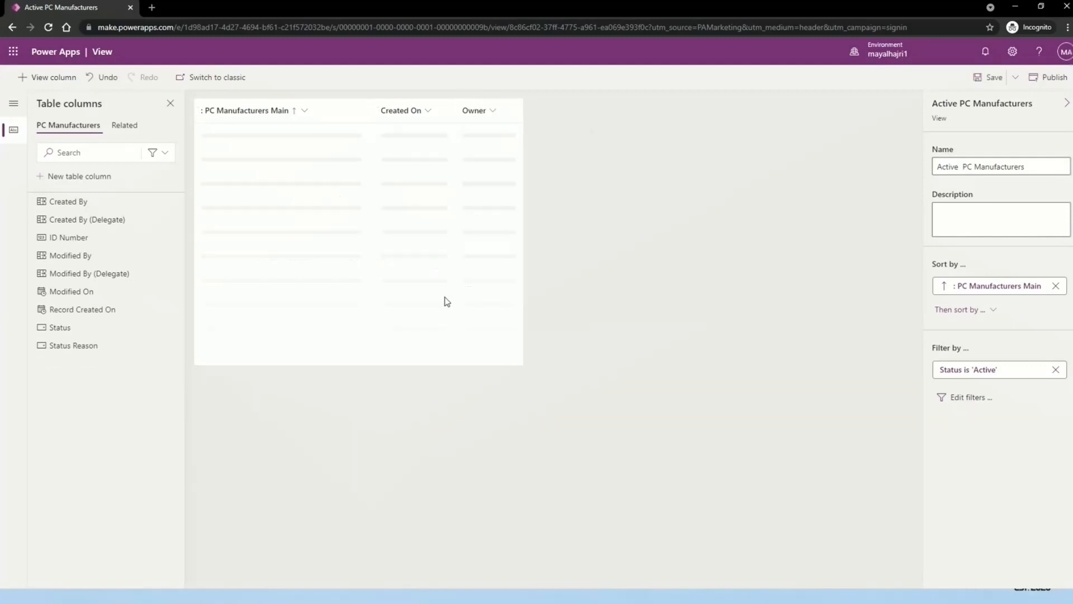
Step: Add the Modified On column to the view, after Owner
left_click(564, 117)
scroll(508, 285, "down", 3)
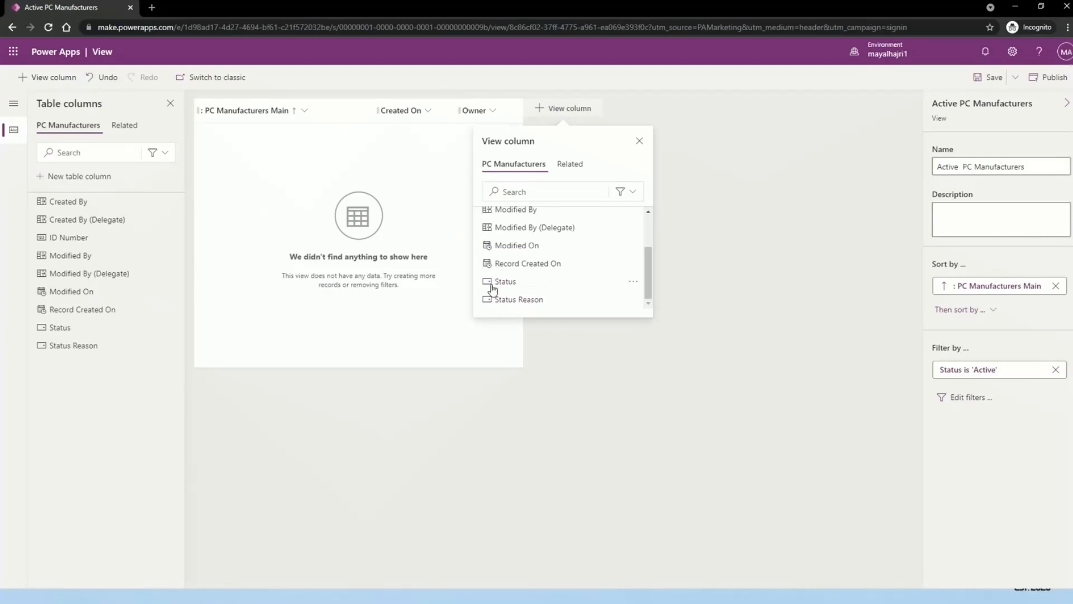
left_click(506, 246)
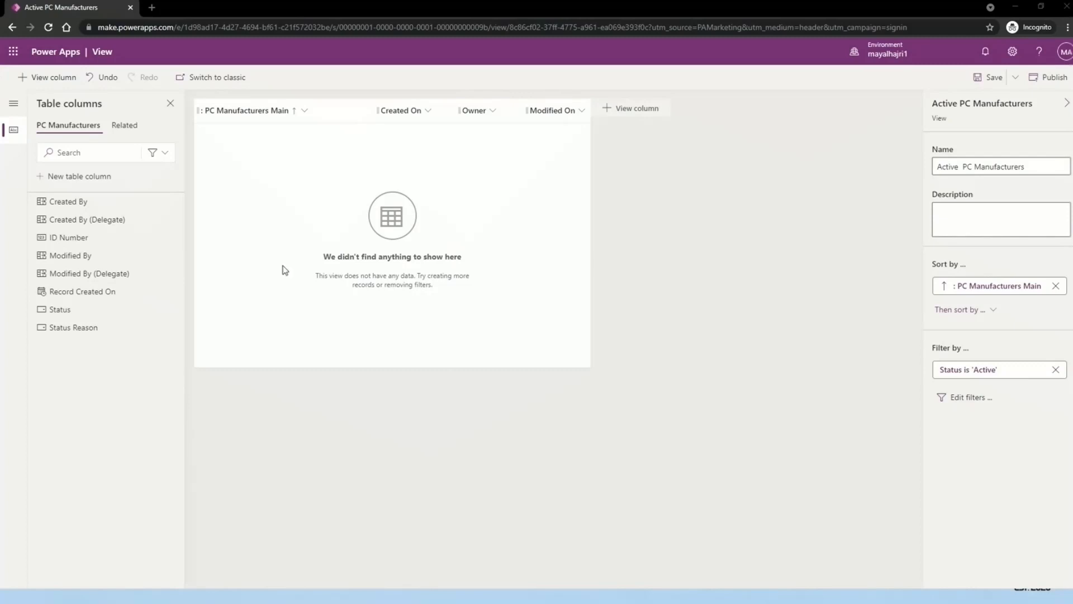
Step: Save and publish the Active PC Manufacturers view, and collapse its properties pane
left_click(990, 77)
left_click(14, 104)
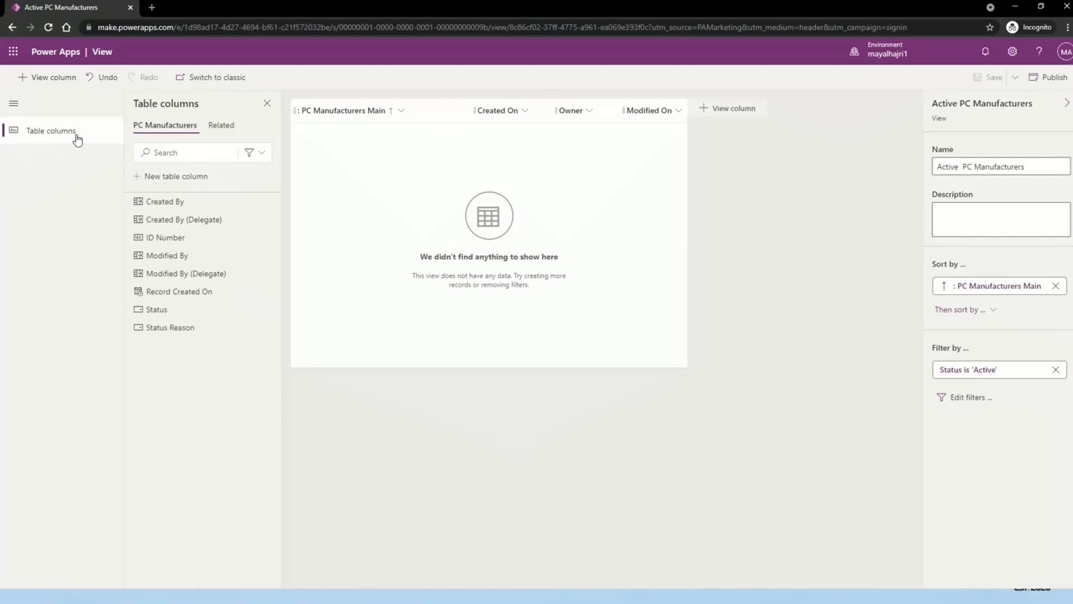
left_click(1052, 84)
left_click(1066, 103)
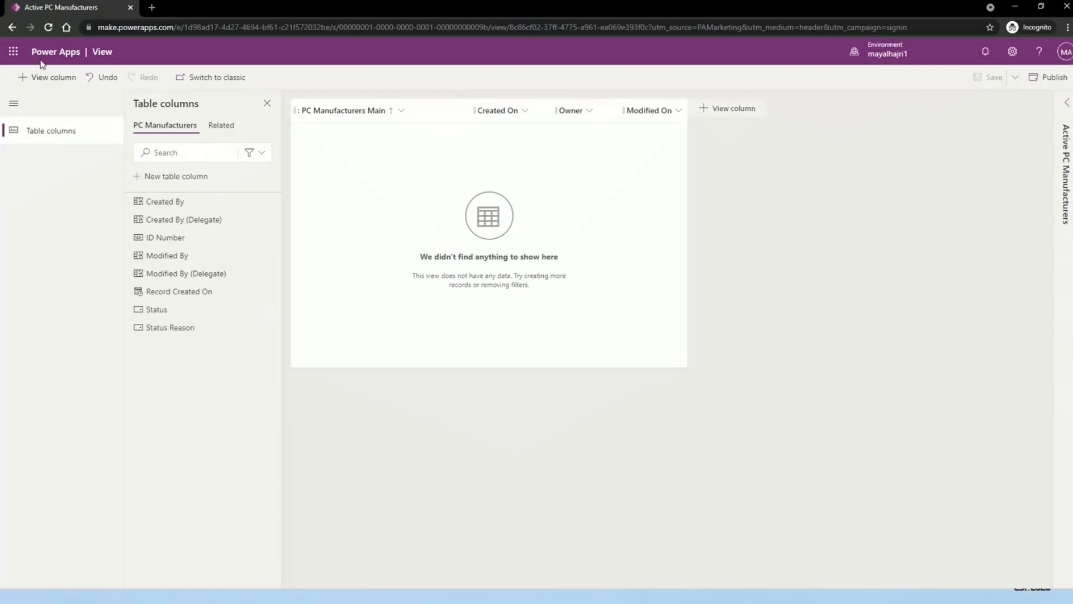
Step: Leave the view editor for the Power Apps home page and open the list of Dataverse tables
left_click(13, 56)
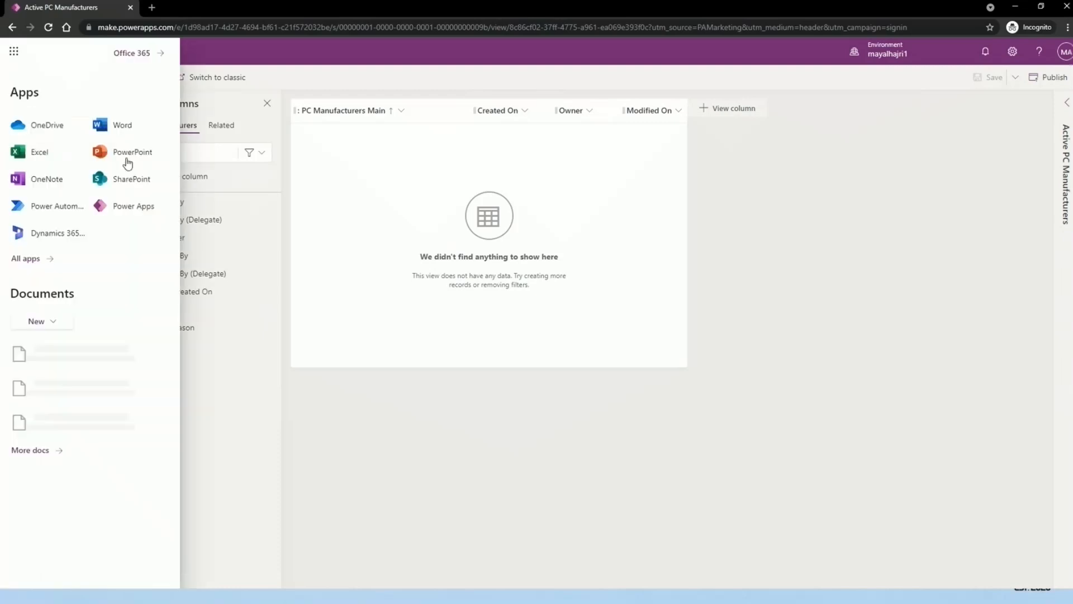
left_click(109, 207)
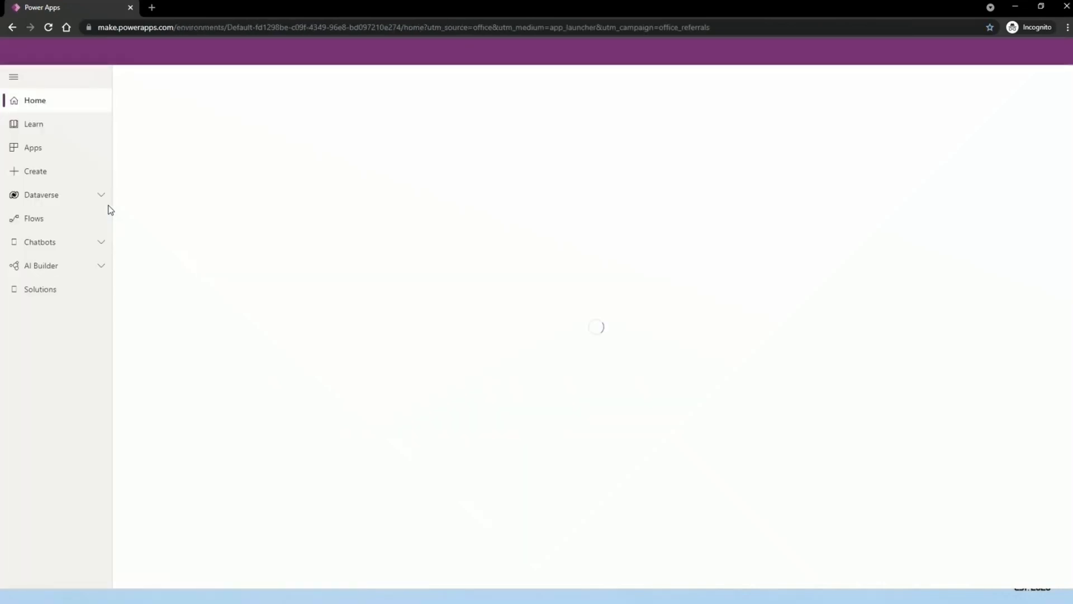
left_click(70, 195)
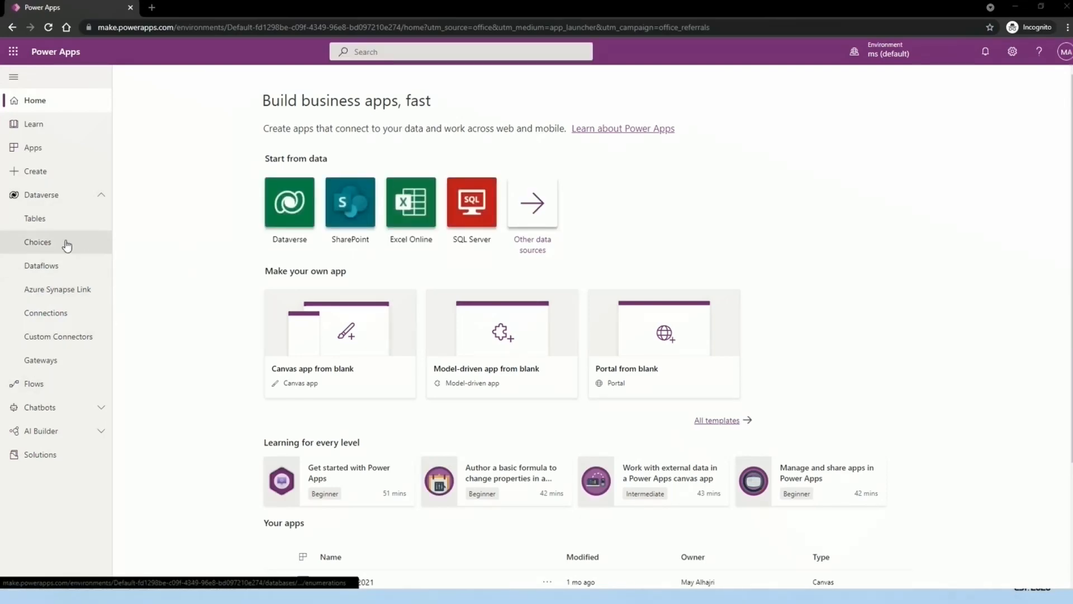
left_click(66, 223)
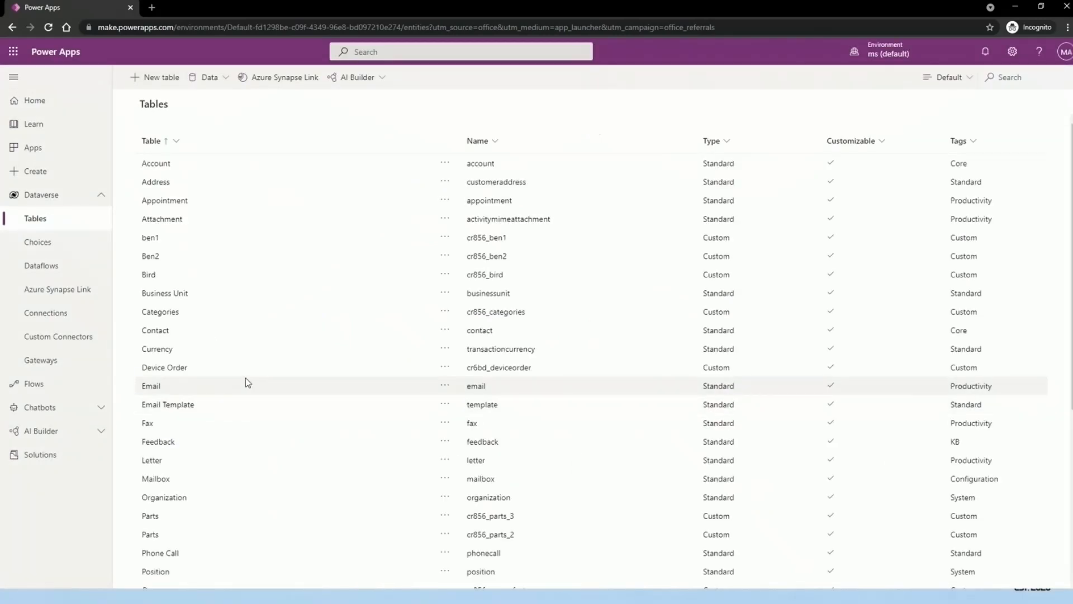
Step: Look through the default environment's table list for the PC Manufacturers table
scroll(212, 419, "down", 1)
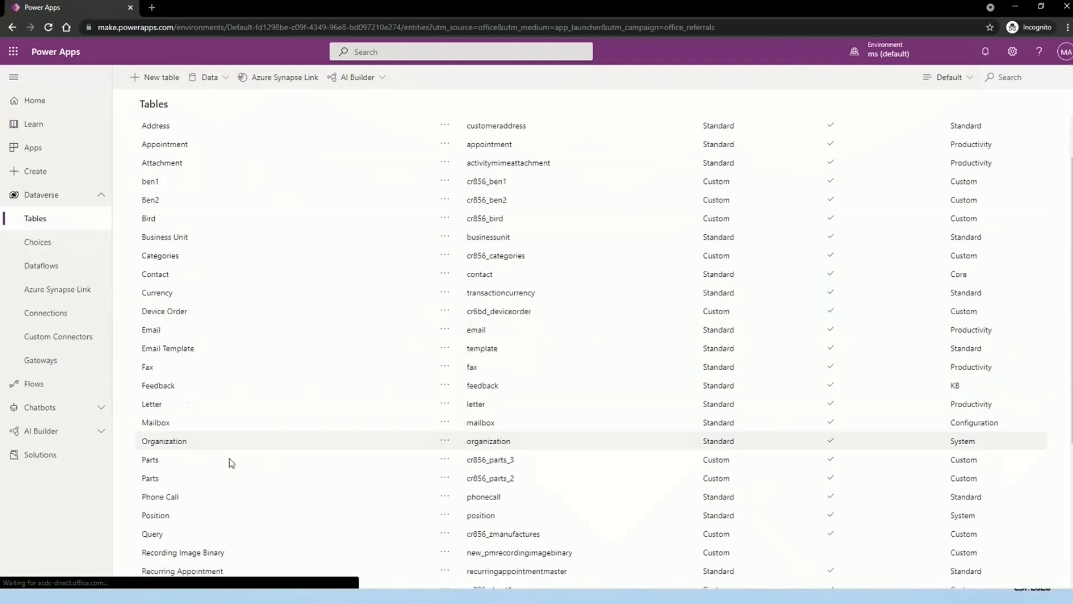
scroll(235, 450, "up", 1)
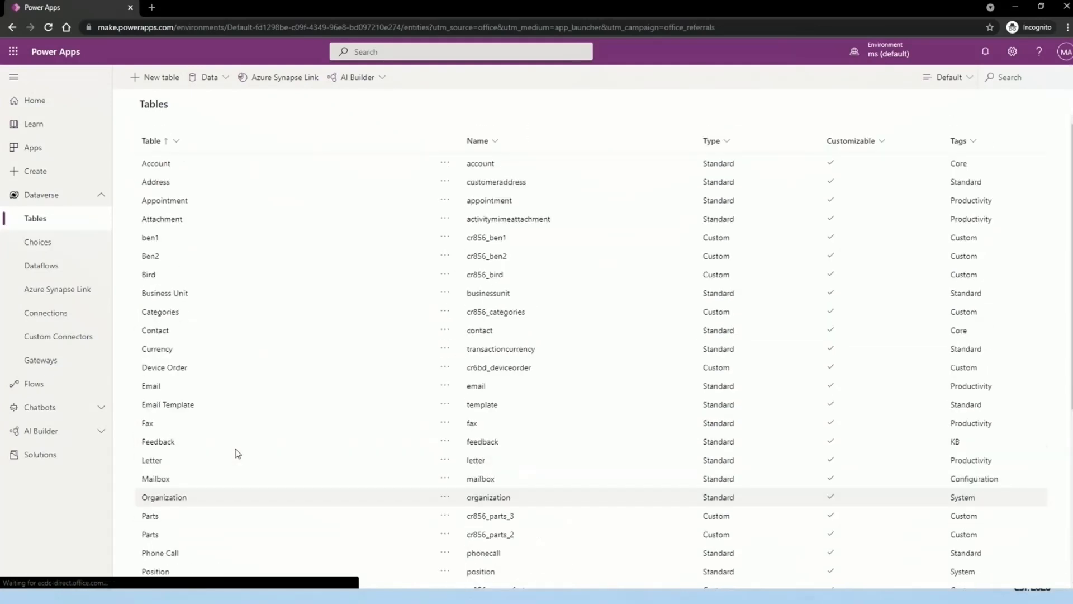
scroll(238, 453, "down", 1)
scroll(237, 453, "down", 3)
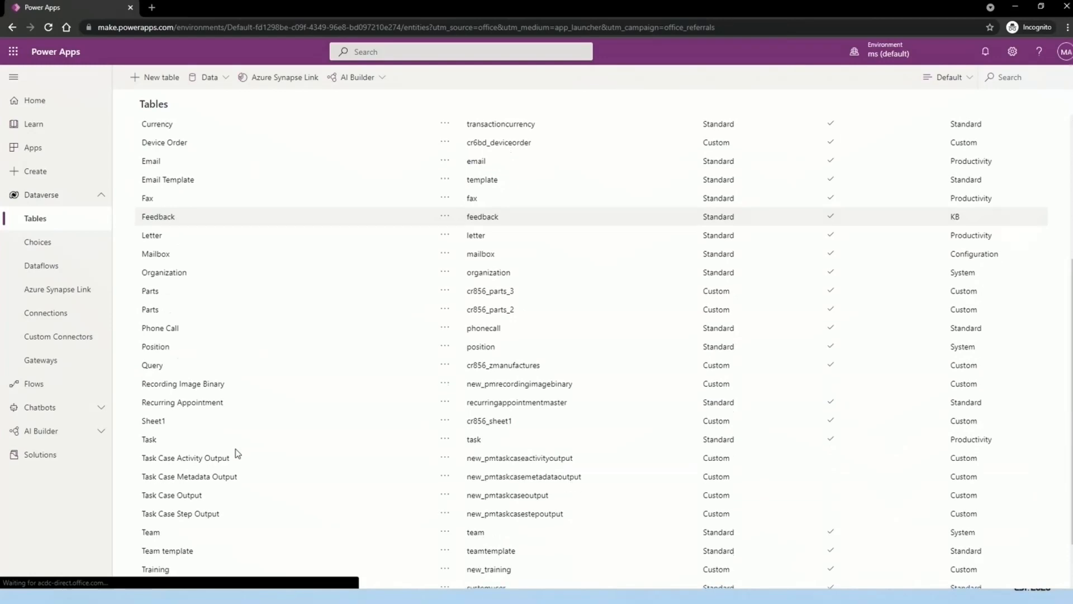
scroll(237, 453, "down", 1)
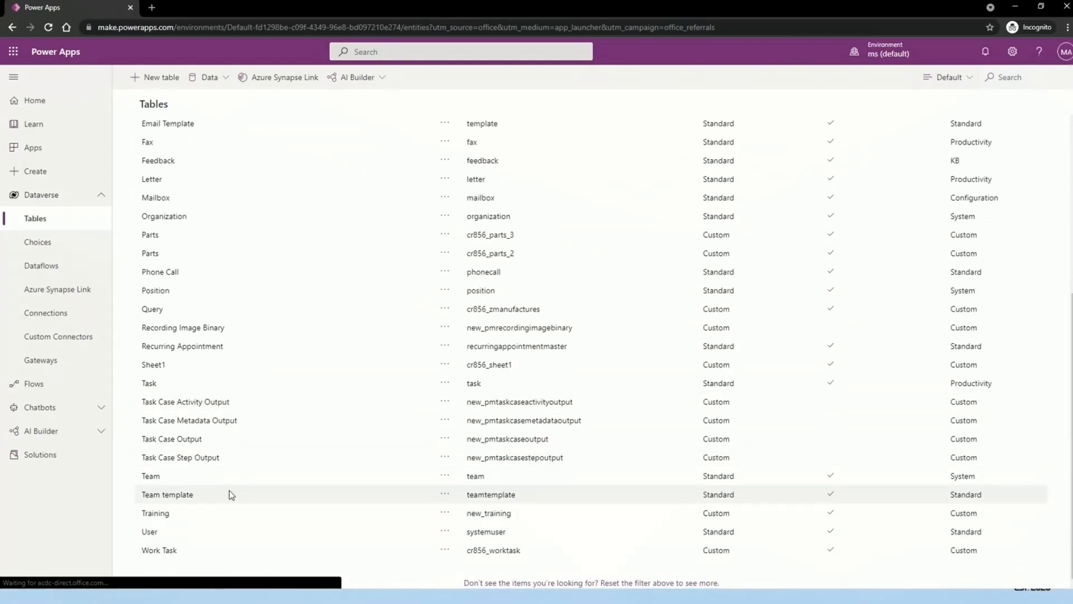
scroll(229, 489, "up", 4)
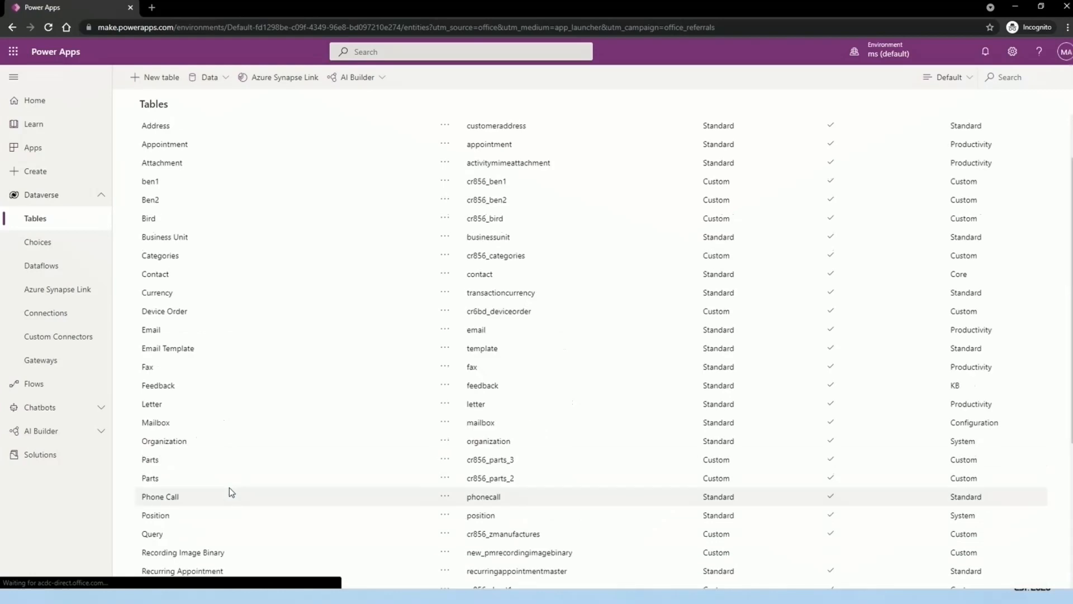
scroll(229, 488, "down", 1)
scroll(230, 300, "up", 3)
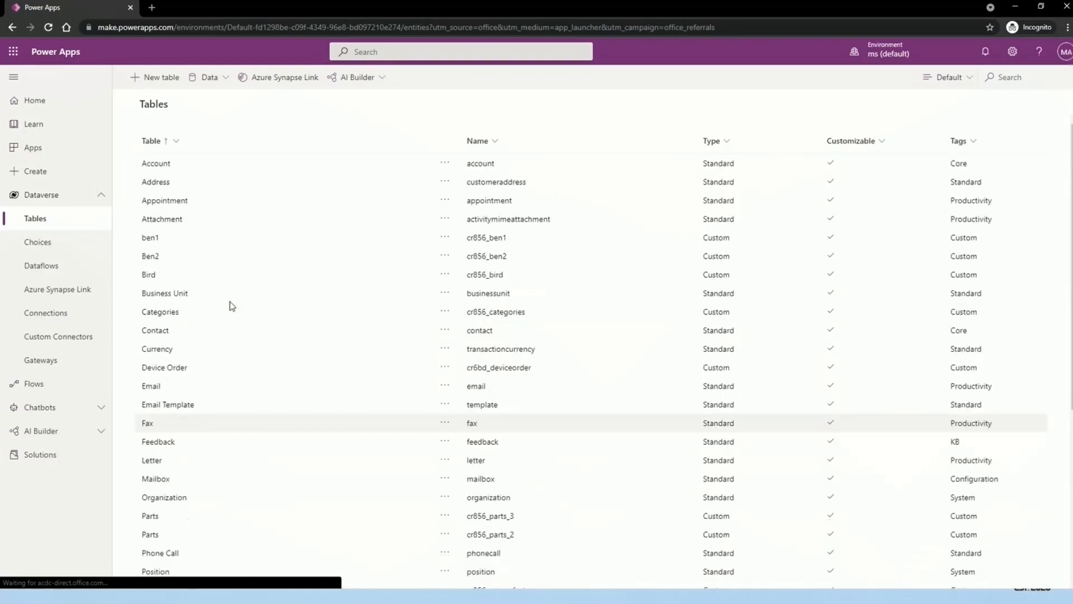
scroll(229, 301, "down", 3)
scroll(230, 305, "down", 2)
scroll(239, 453, "up", 1)
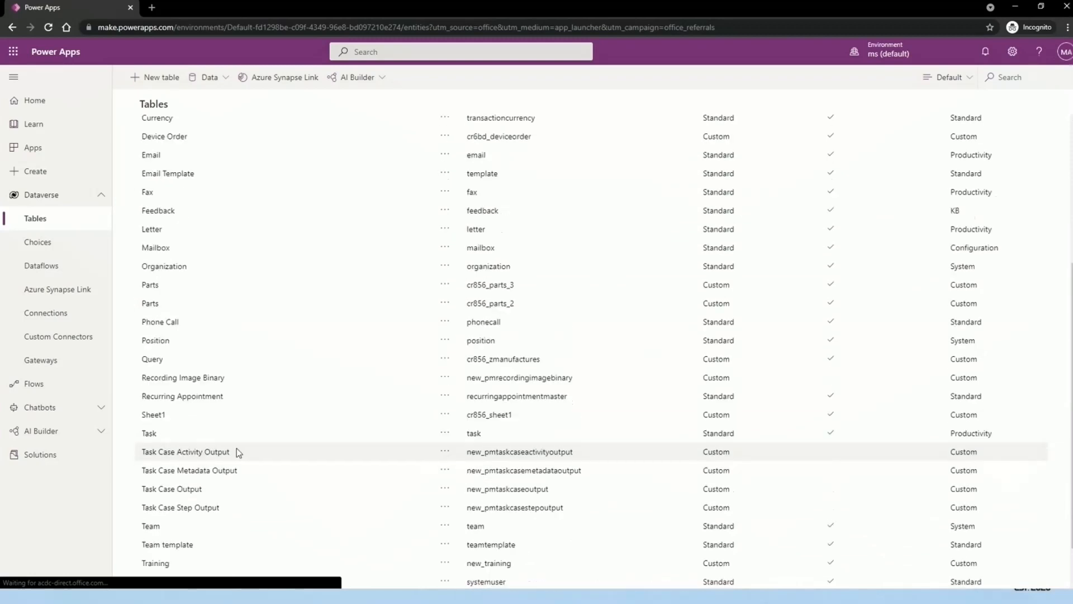
scroll(226, 360, "up", 3)
scroll(226, 360, "up", 1)
Step: Search the table list for "PC" and clear the search text
left_click(1016, 71)
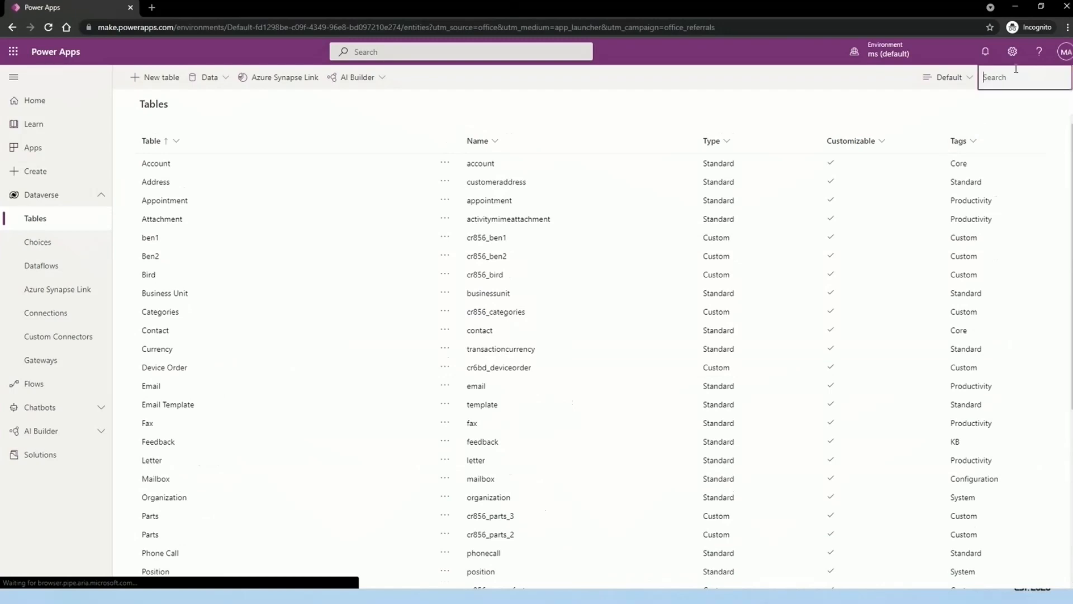
type("PC")
key("BackSpace")
key("BackSpace")
Step: Try to create a new table in the default environment, and switch to the first environment in the environments list
left_click(163, 82)
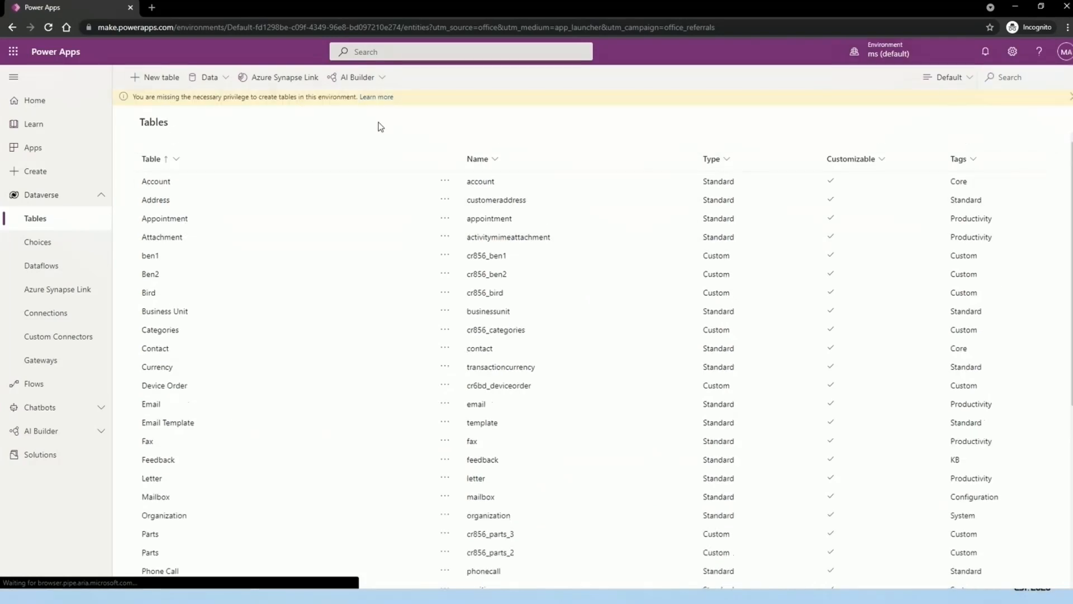
left_click(879, 56)
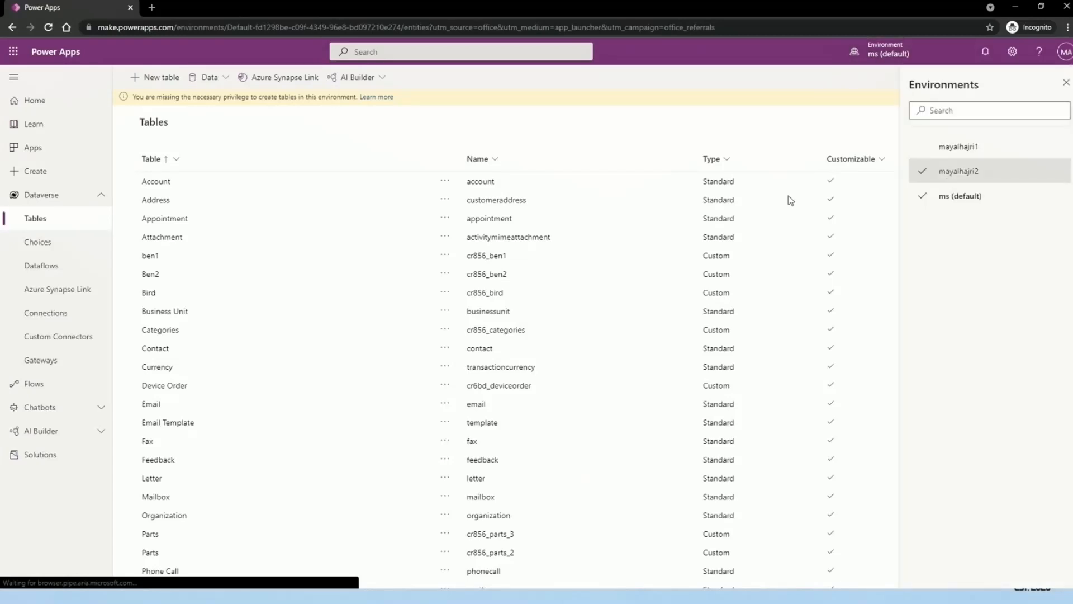
left_click_drag(141, 100, 414, 107)
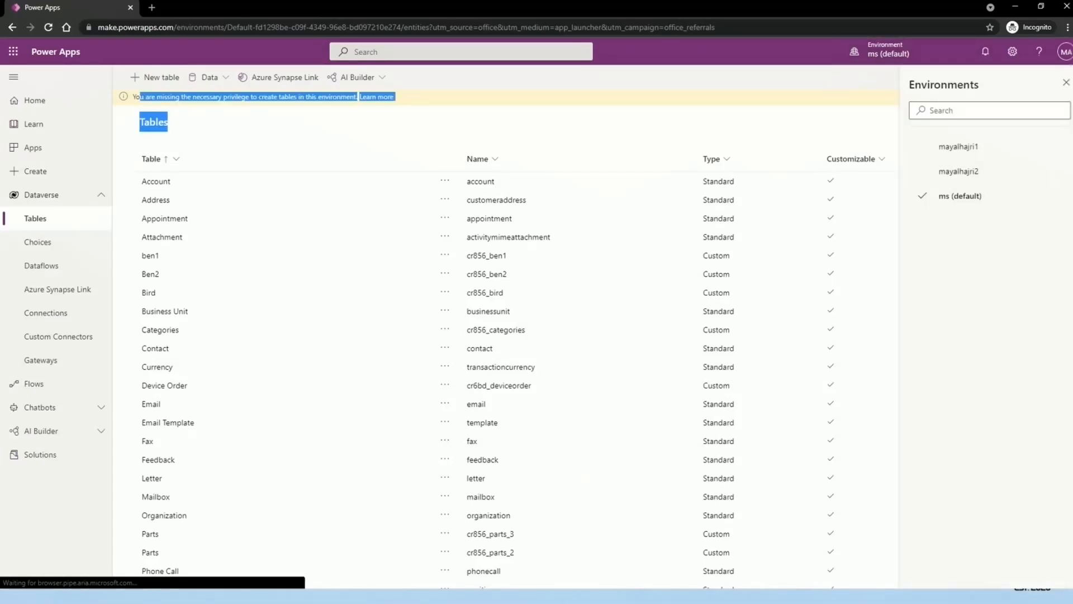
left_click(961, 150)
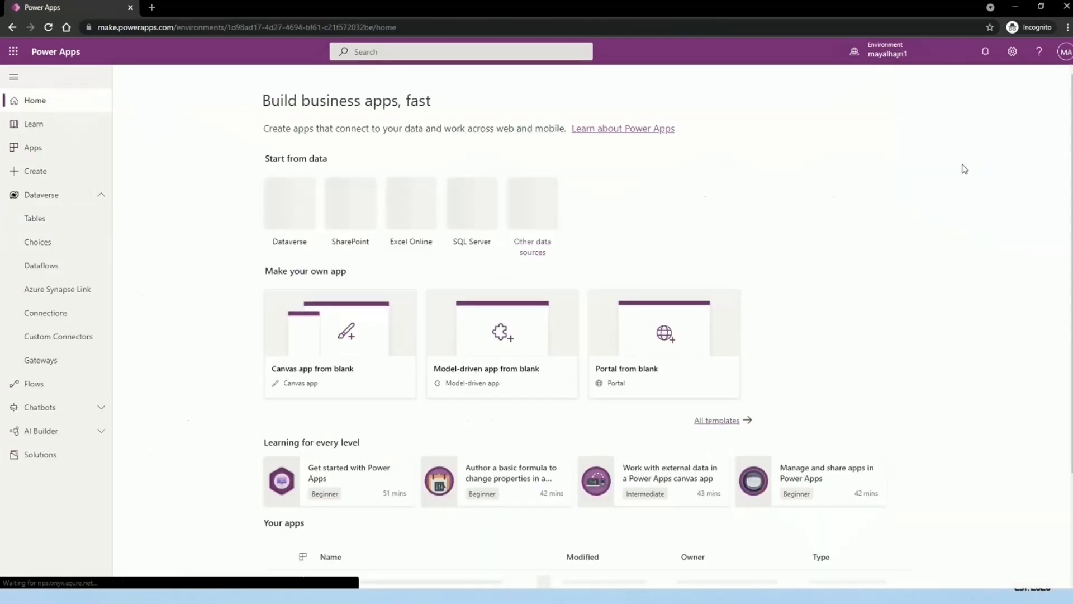
scroll(552, 204, "down", 1)
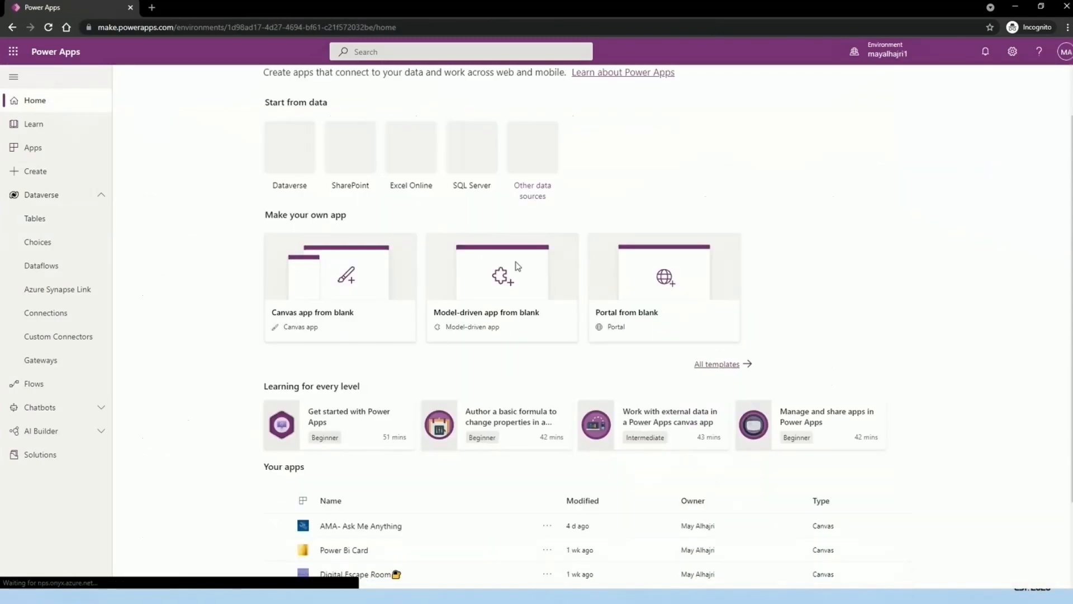
Step: Open the list of Dataverse tables, open the PC Manufacturers table and show its views
left_click(51, 228)
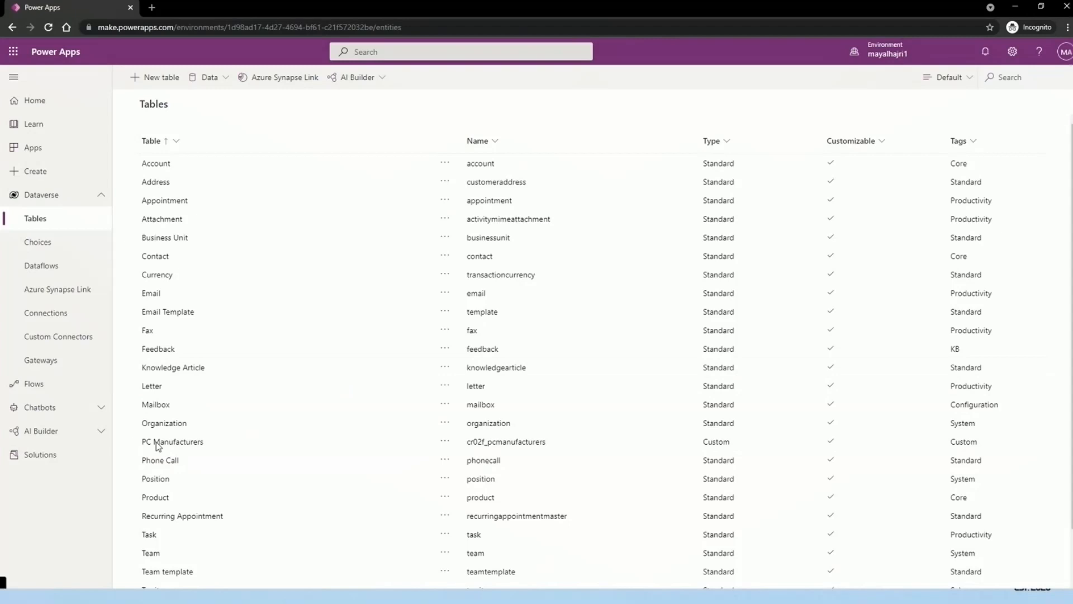
left_click_drag(135, 445, 206, 440)
left_click(98, 502)
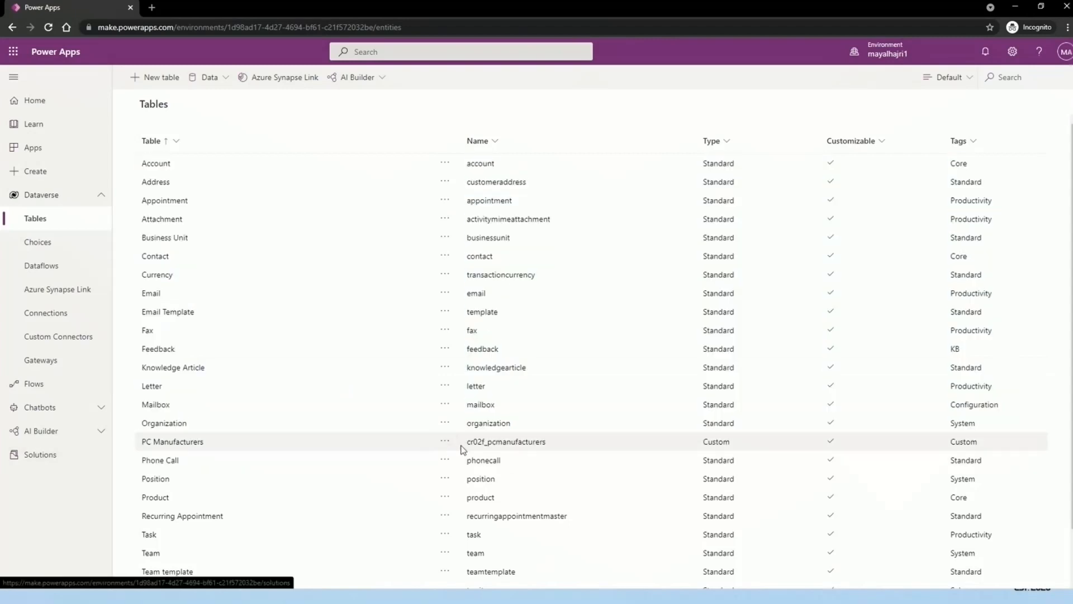
left_click(166, 442)
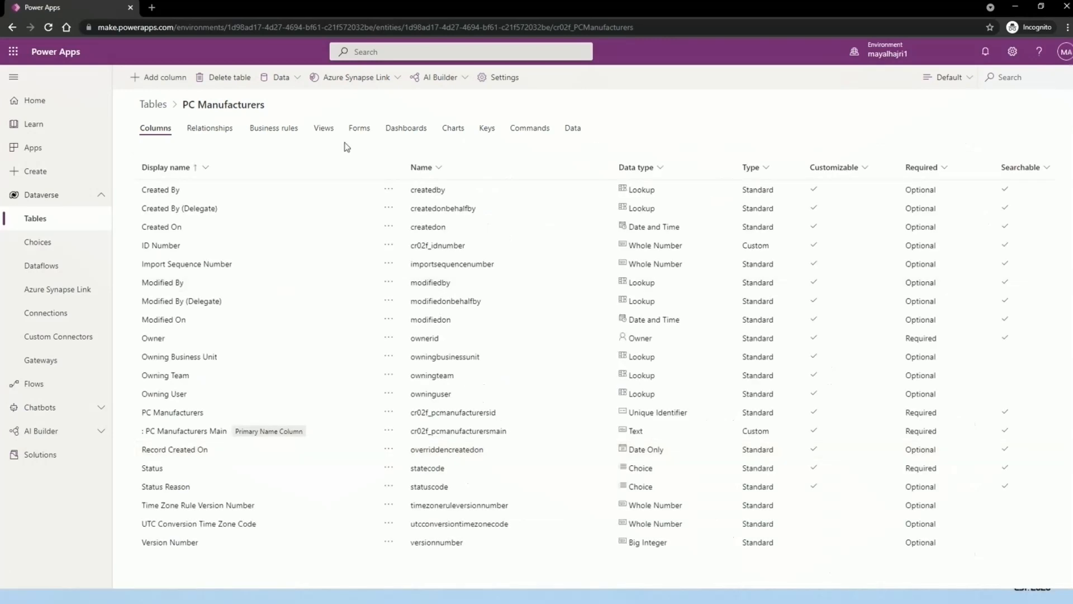
left_click(327, 136)
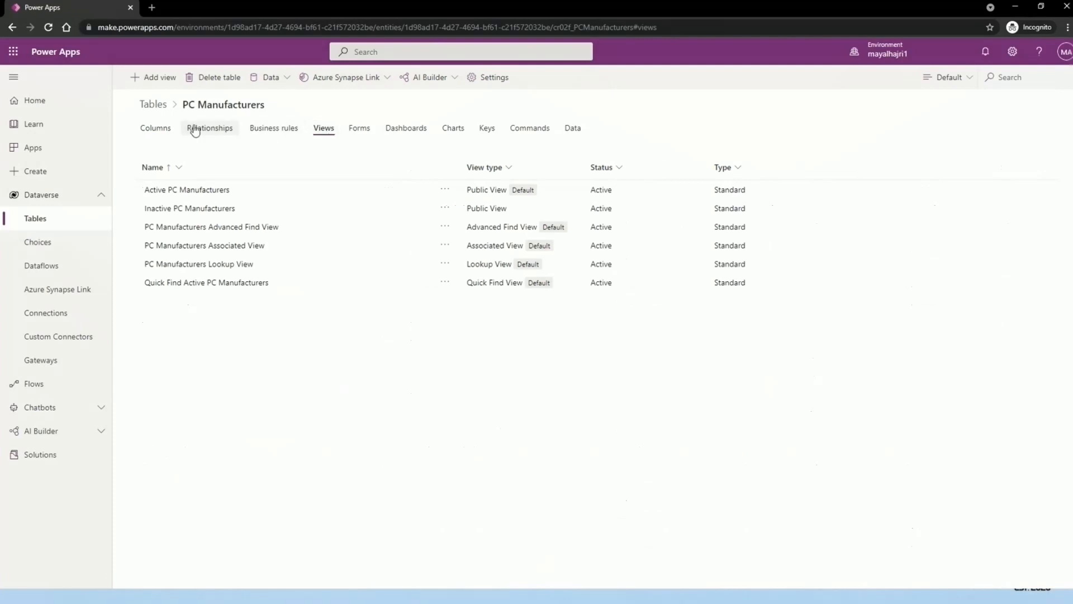
Step: Create a new view named "New View" for the PC Manufacturers table, leaving the description empty
left_click(132, 88)
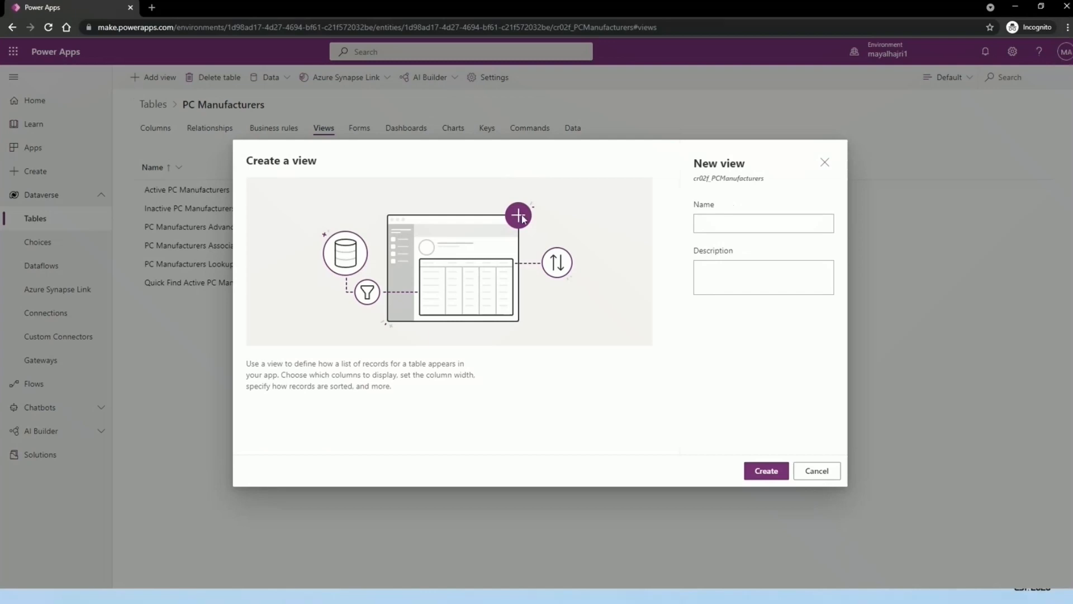
left_click(747, 230)
type("nEW")
key("BackSpace")
key("BackSpace")
key("BackSpace")
key("BackSpace")
type("New View")
left_click(775, 281)
left_click(781, 478)
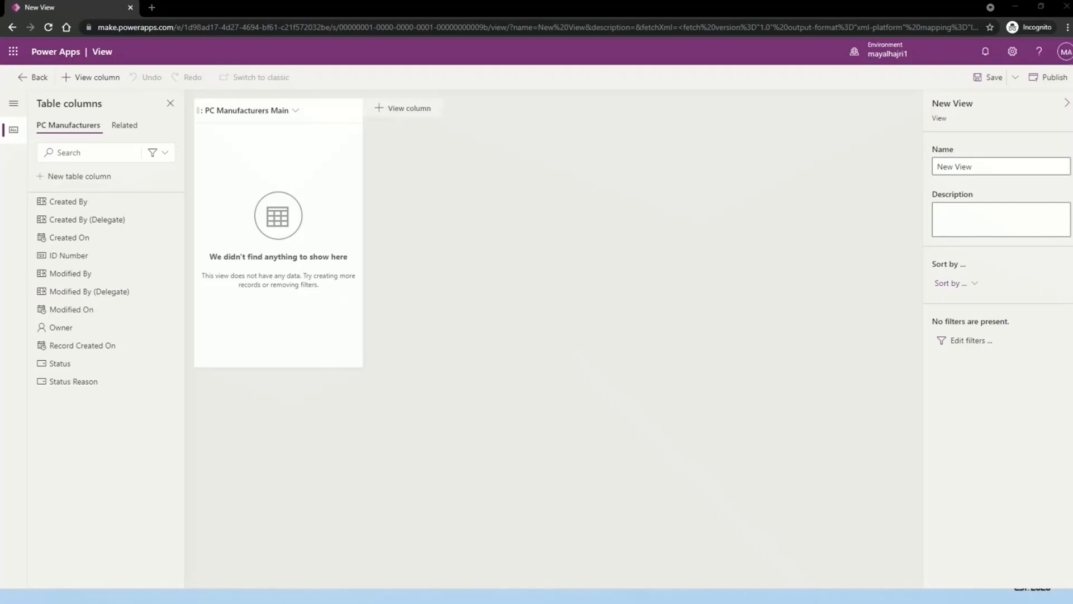
Step: Add the Created By and ID Number columns to the new view
left_click(411, 115)
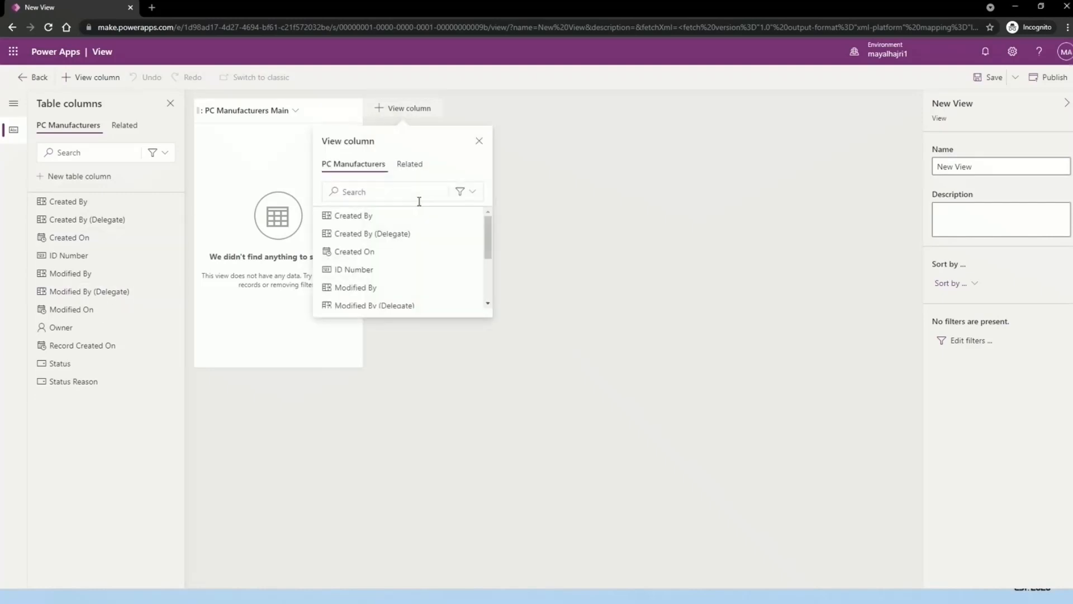
left_click(364, 215)
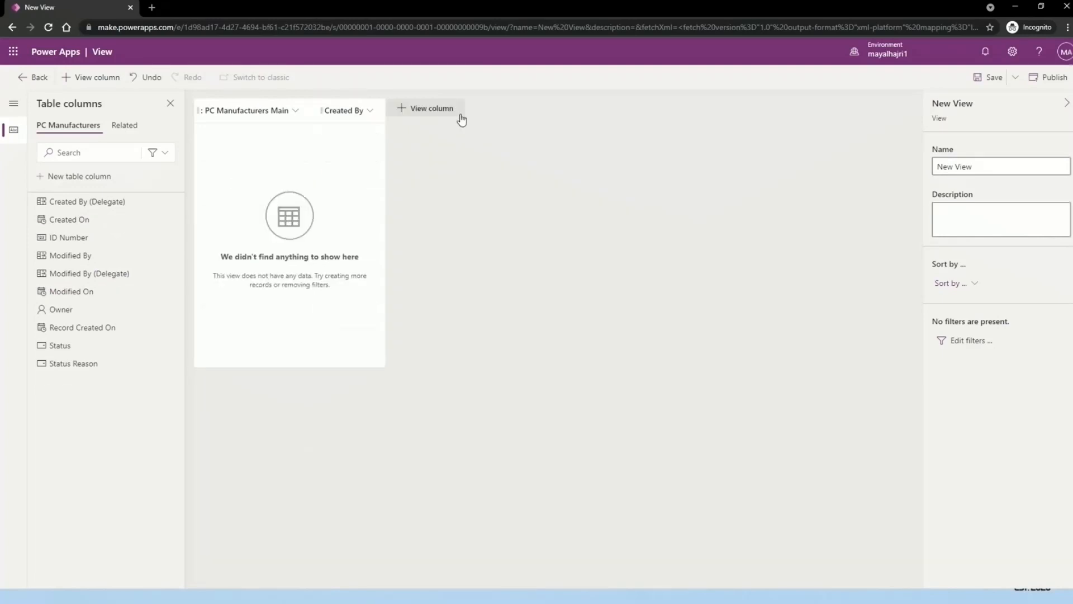
left_click(429, 109)
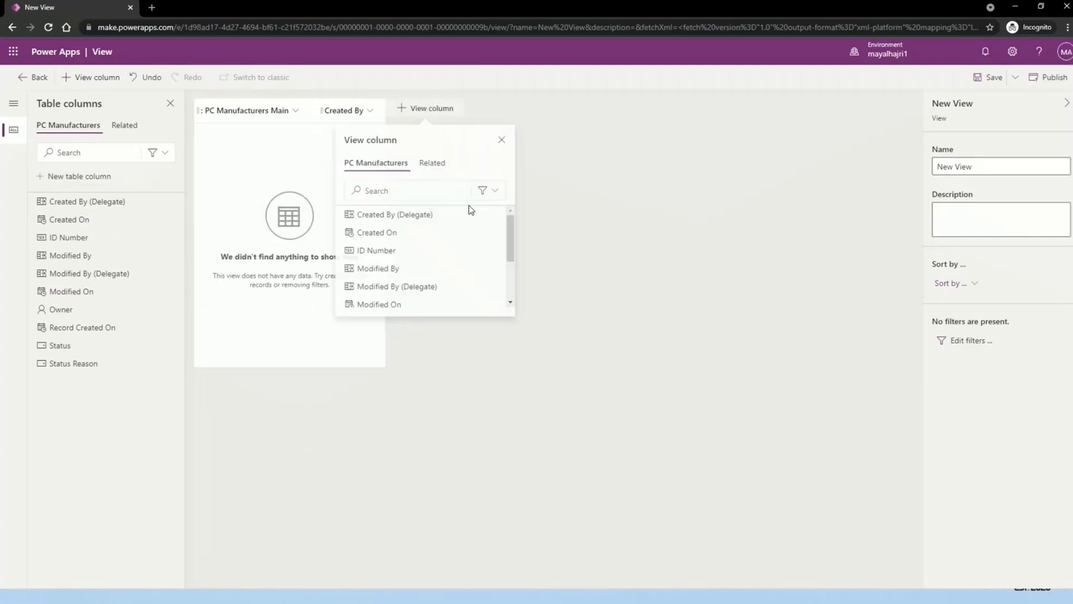
left_click(391, 257)
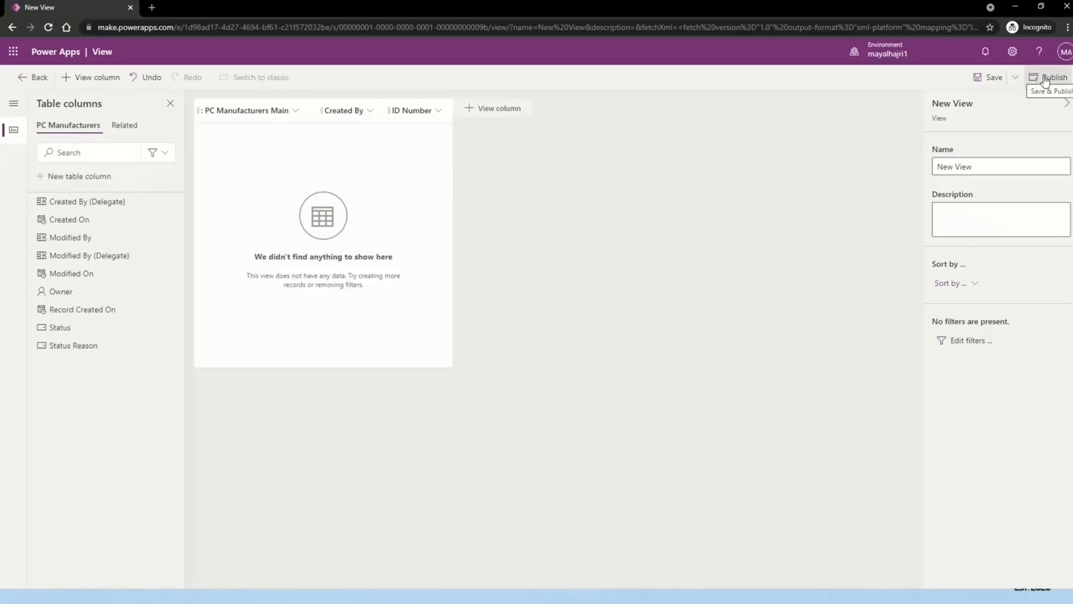
Step: Leave the view editor and return to the list of Dataverse tables
left_click(35, 77)
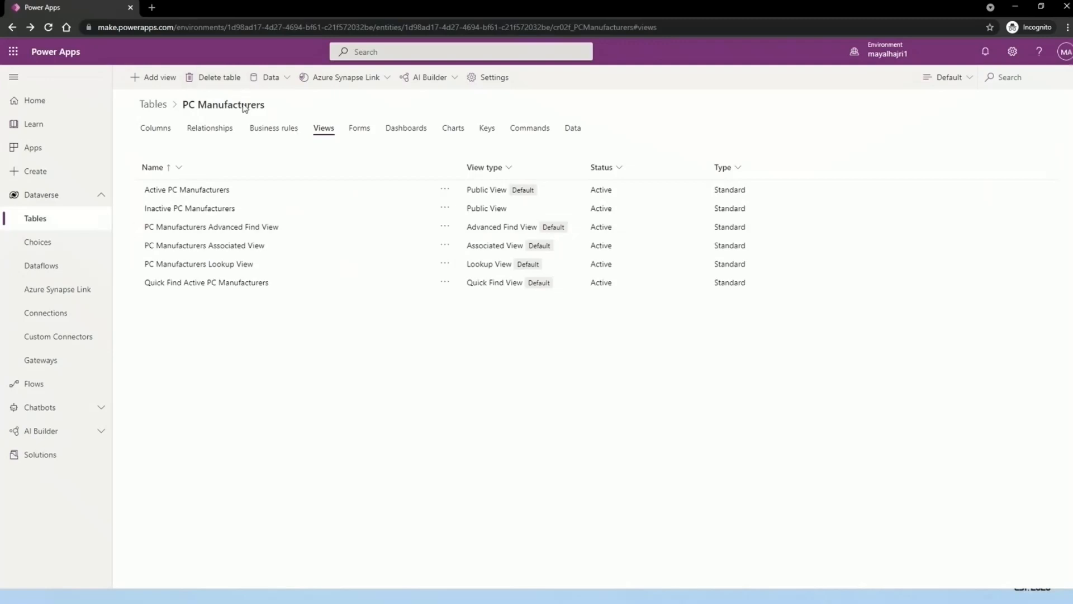
left_click(149, 109)
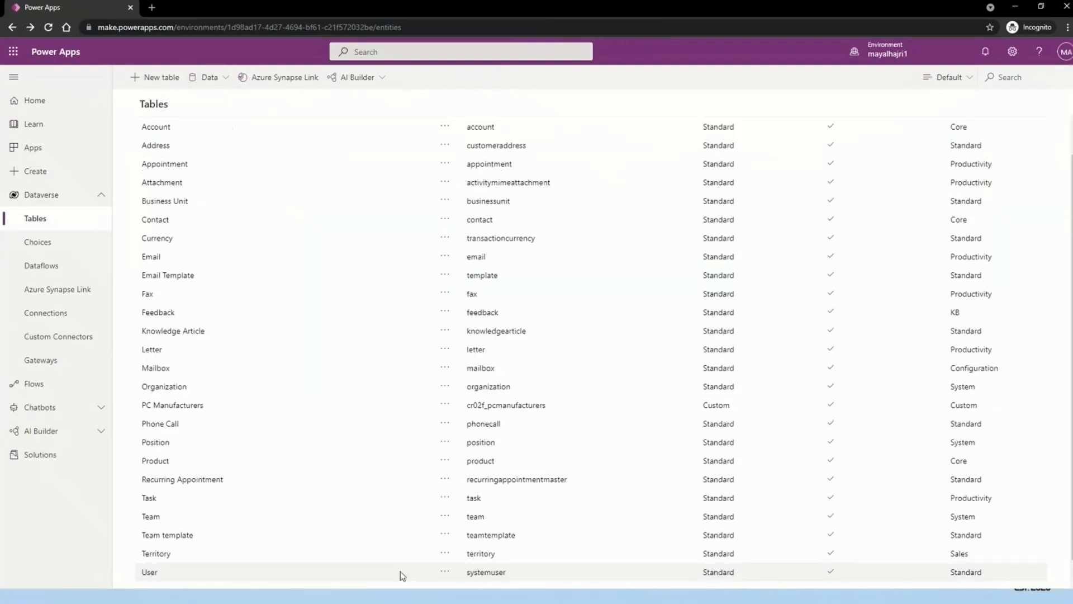
scroll(400, 571, "down", 1)
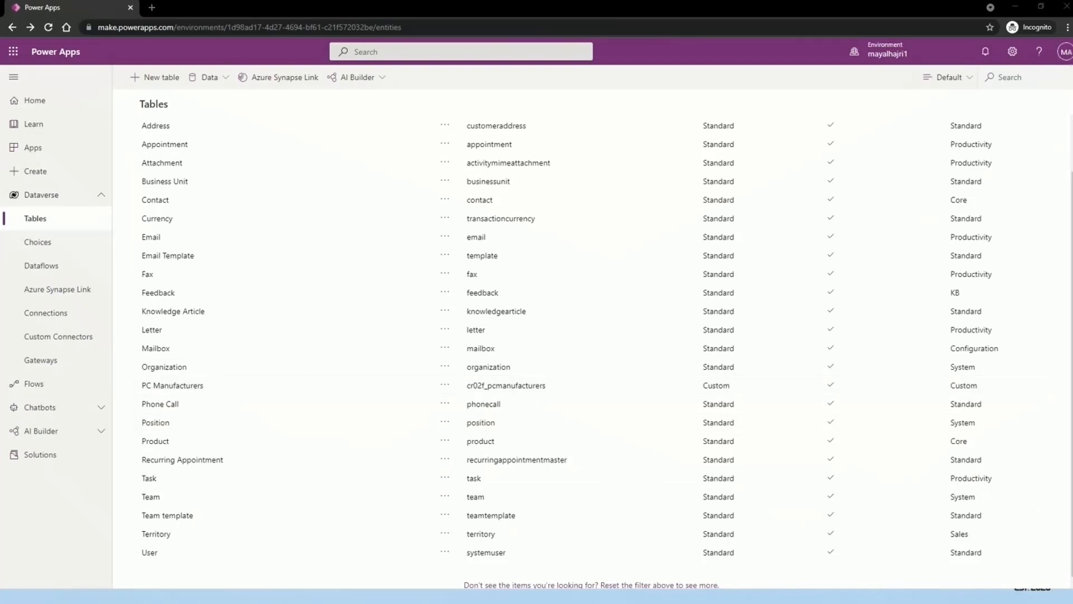
key("super+e")
left_click_drag(420, 101, 320, 201)
left_click_drag(414, 210, 336, 601)
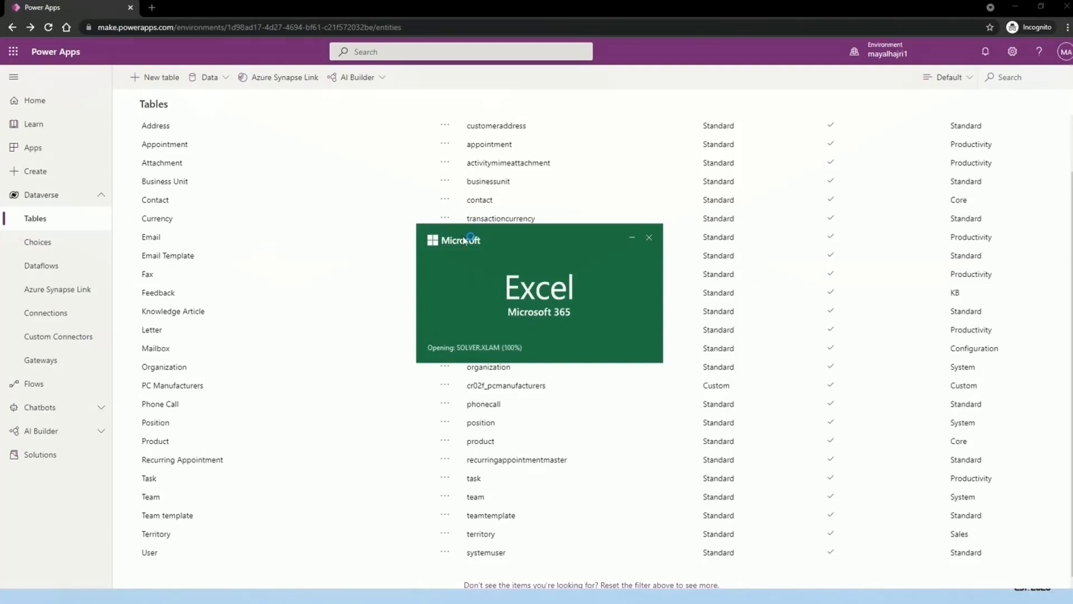
left_click_drag(471, 240, 492, 179)
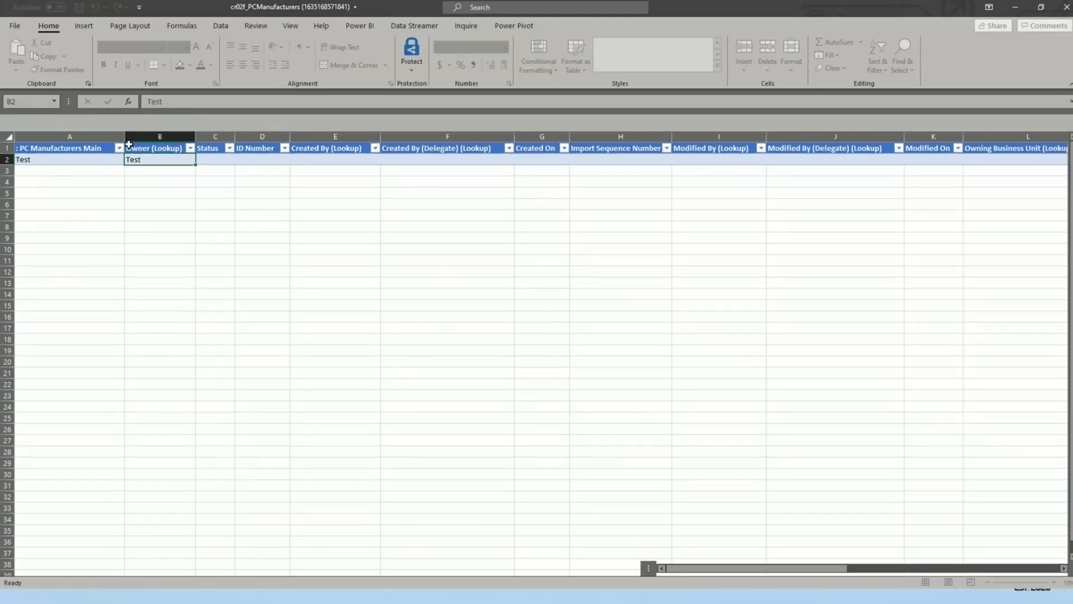
Step: Enter "Test 2" in cell A3 and fill the series across row 3 through column M, up to Test 14
left_click(92, 171)
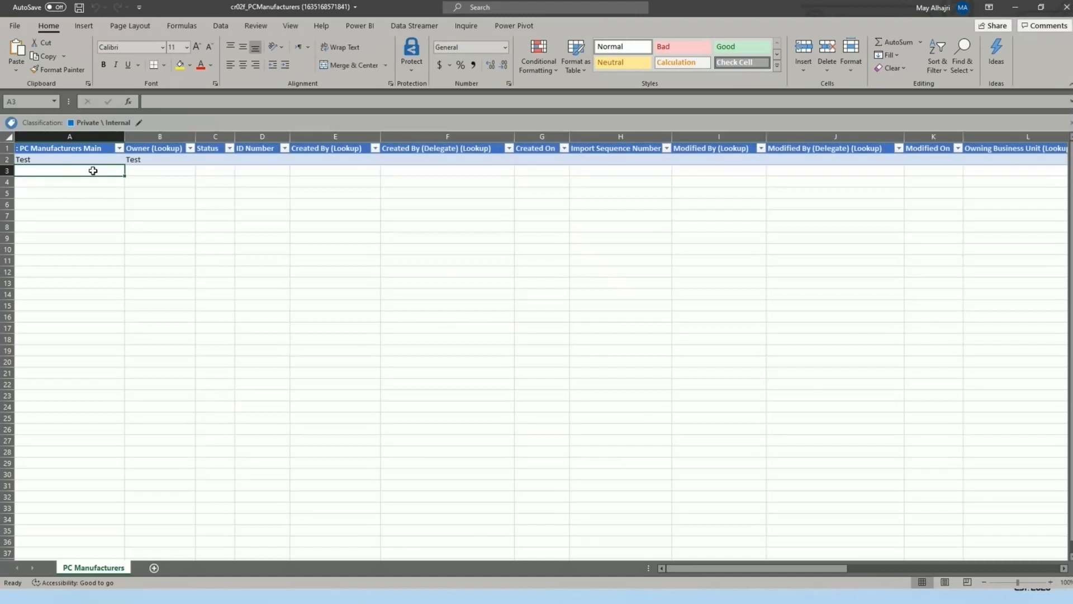
type("Test 2")
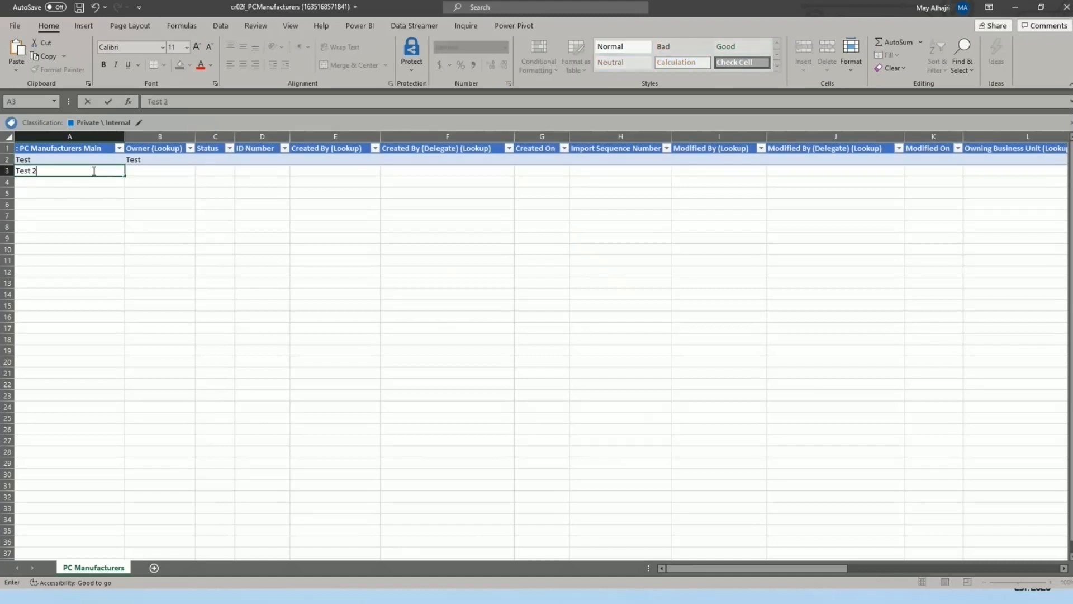
left_click(154, 173)
left_click(105, 170)
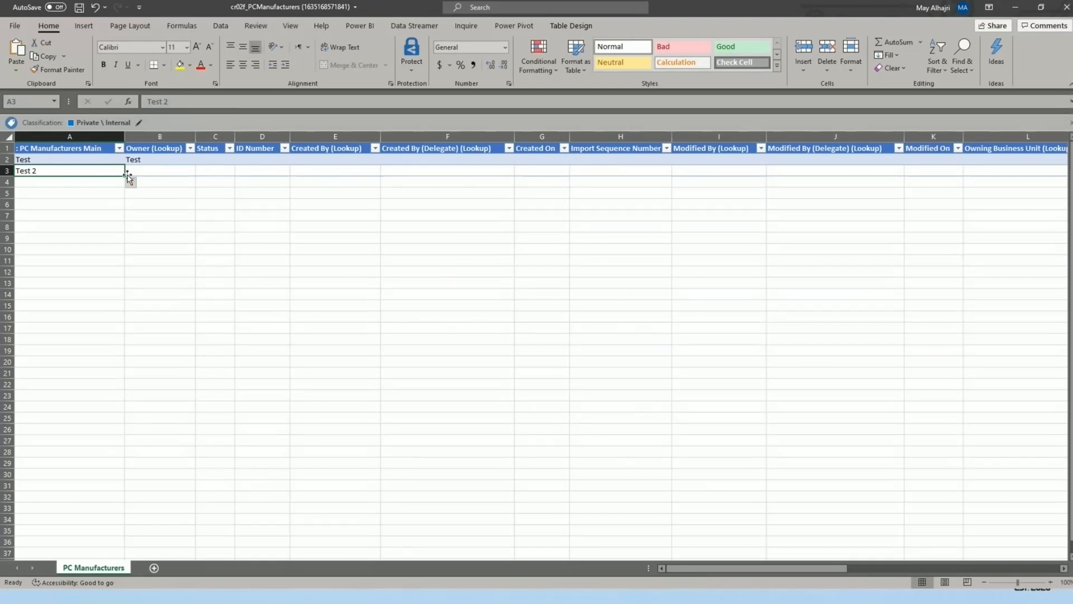
left_click_drag(125, 176, 959, 187)
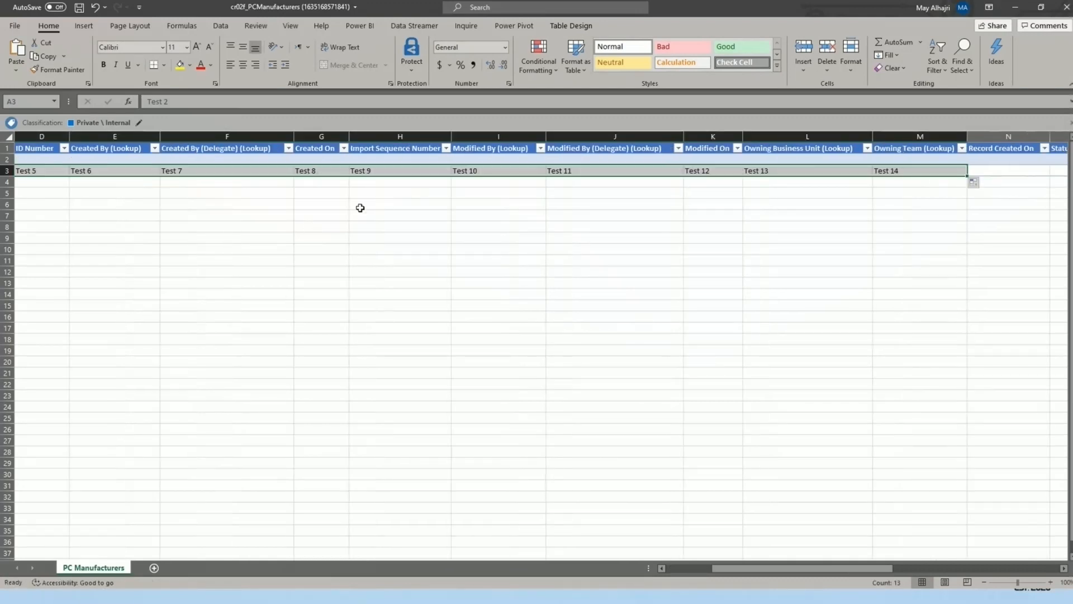
Step: Go back to cell A2, save the workbook and close Excel
left_click(380, 159)
key("Left")
key("Left")
key("Left")
key("Left")
key("Left")
key("Left")
key("Left")
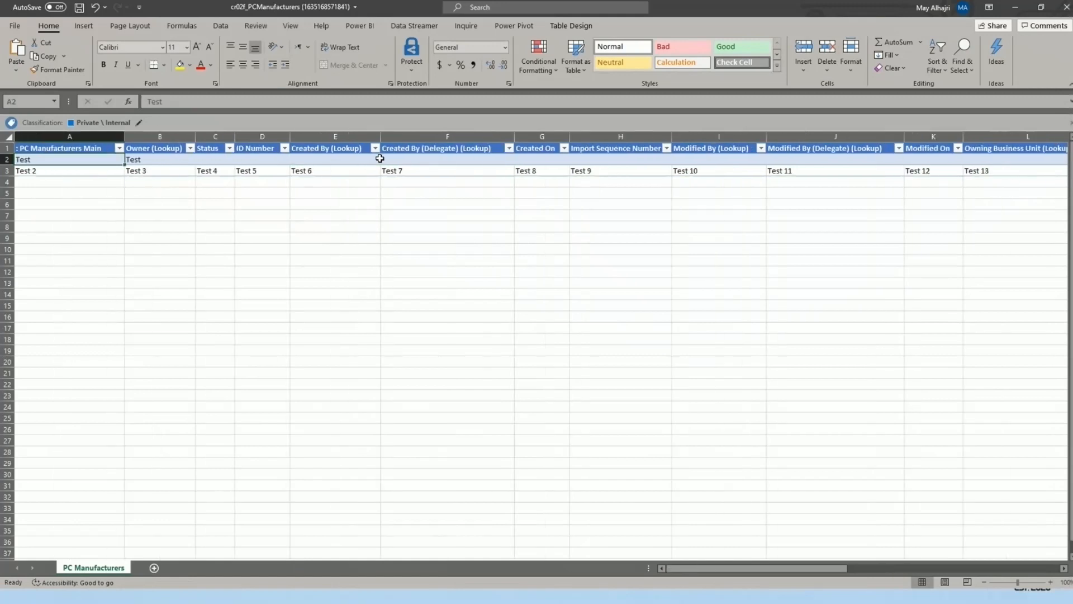
left_click(80, 10)
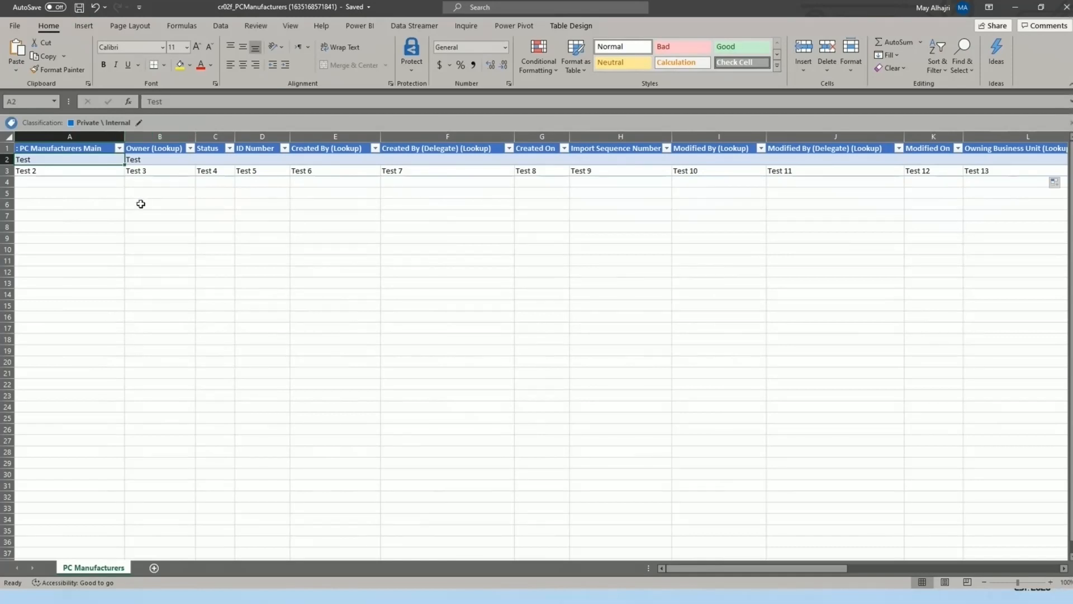
left_click(1067, 8)
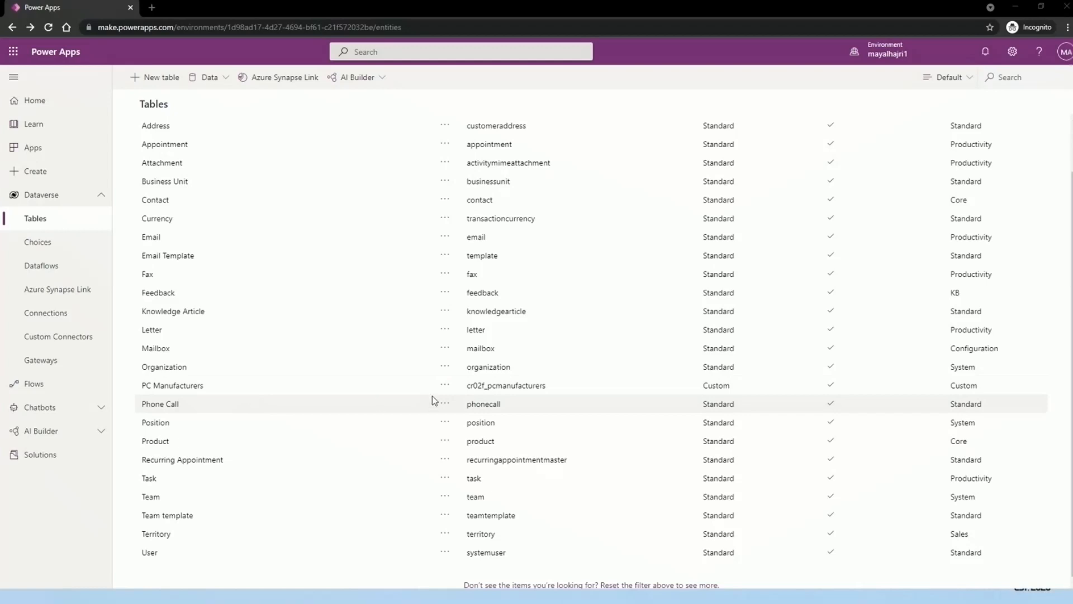
Step: Start Get data for the PC Manufacturers table
left_click(445, 386)
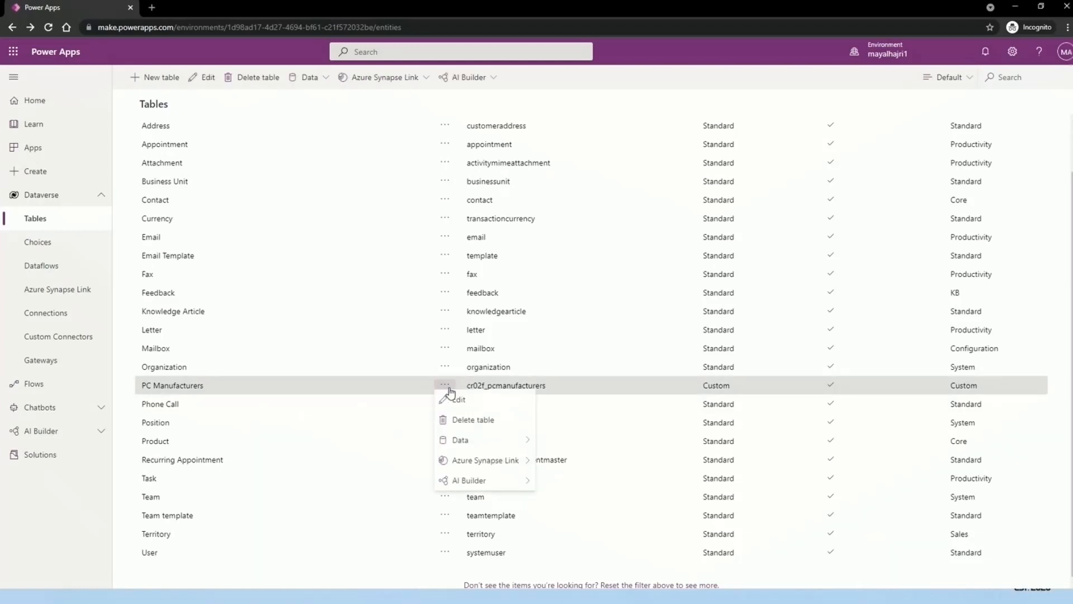
mouse_move(467, 445)
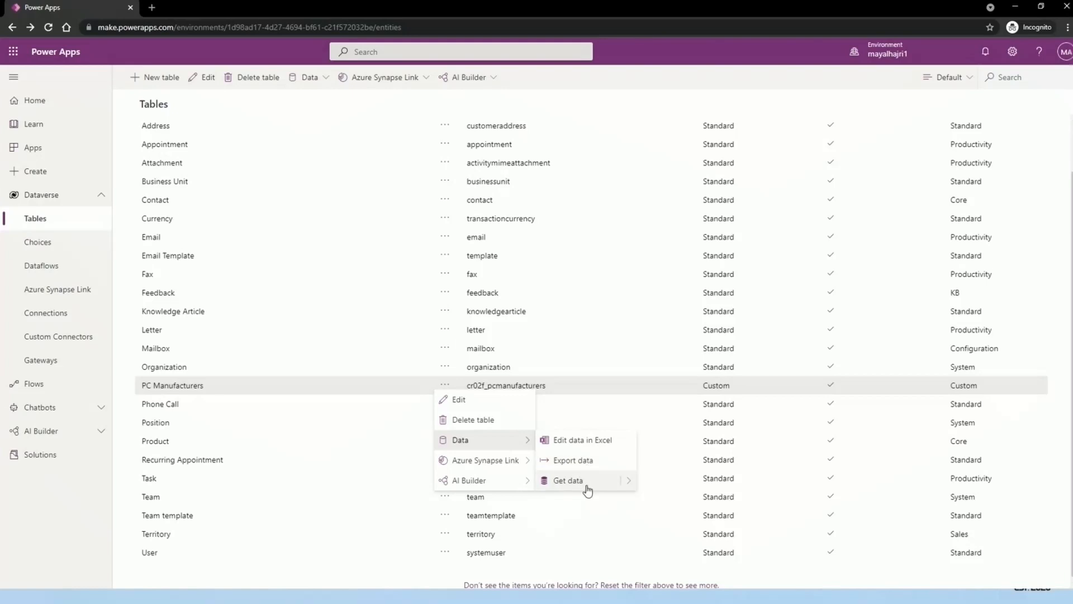
mouse_move(628, 485)
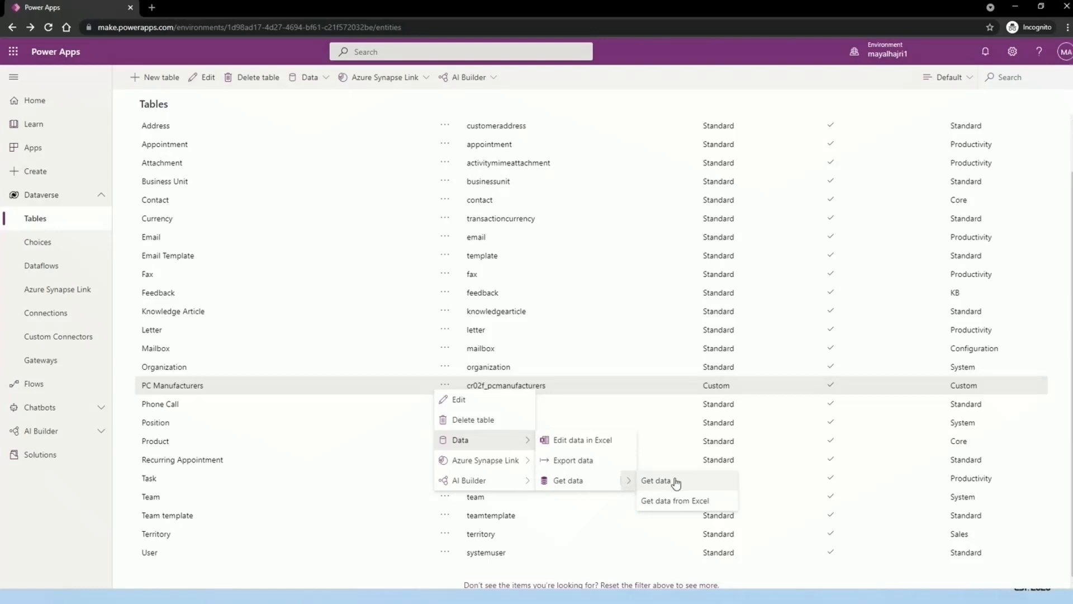
left_click(599, 485)
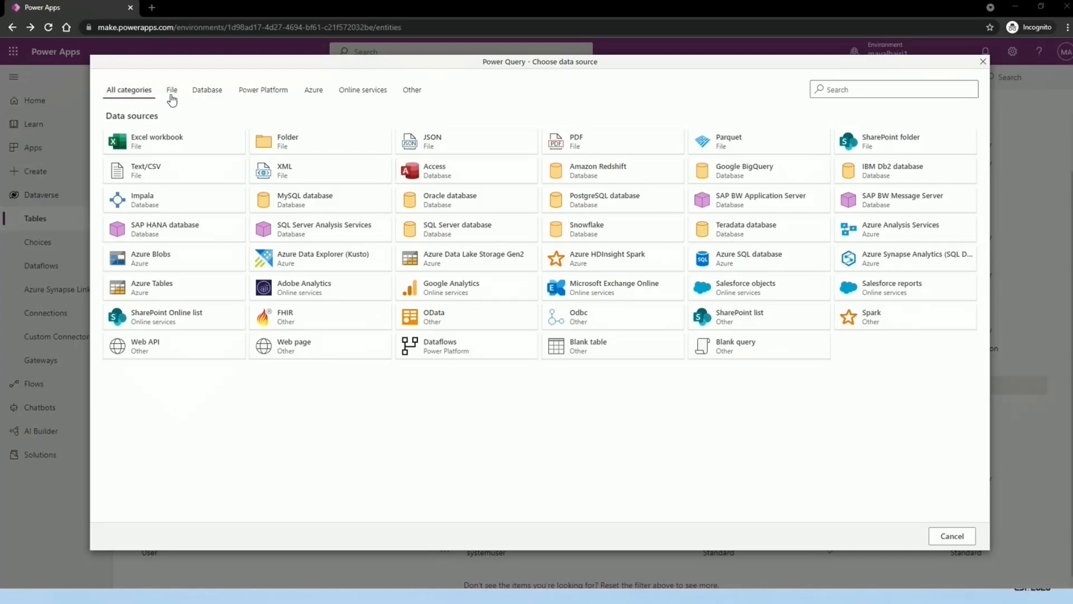
Step: Look through the Power Platform, Online services and Other data sources, and choose Excel workbook from all categories
left_click(272, 100)
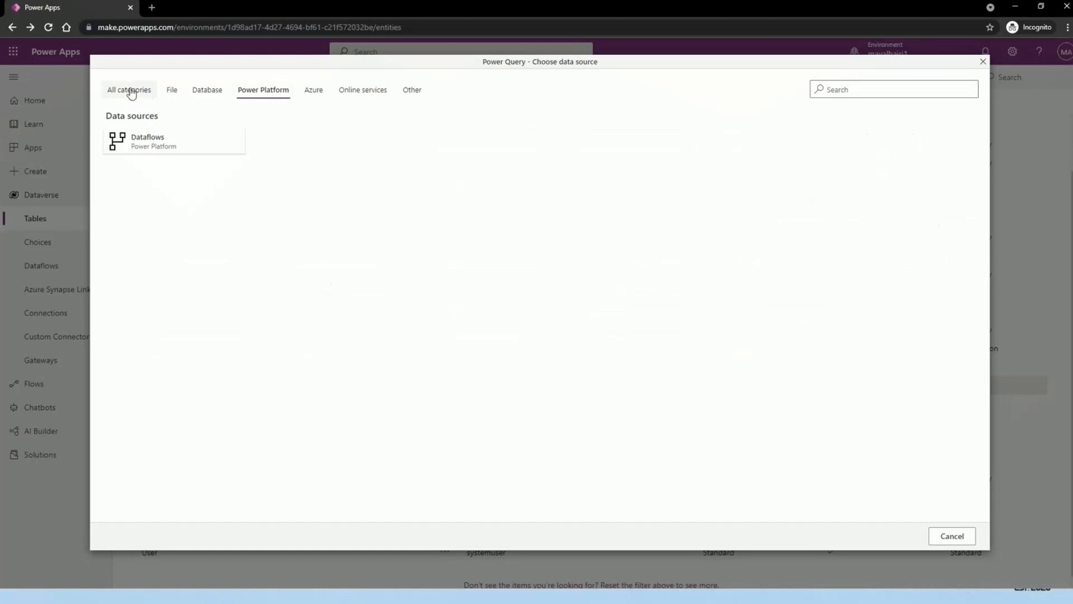
left_click(376, 95)
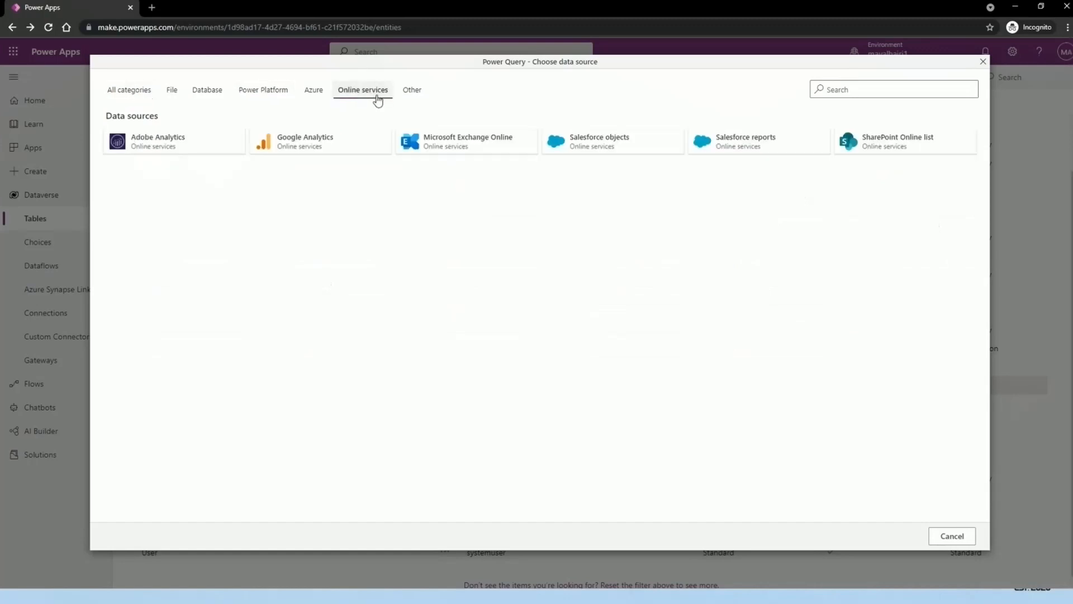
left_click(425, 95)
left_click(121, 99)
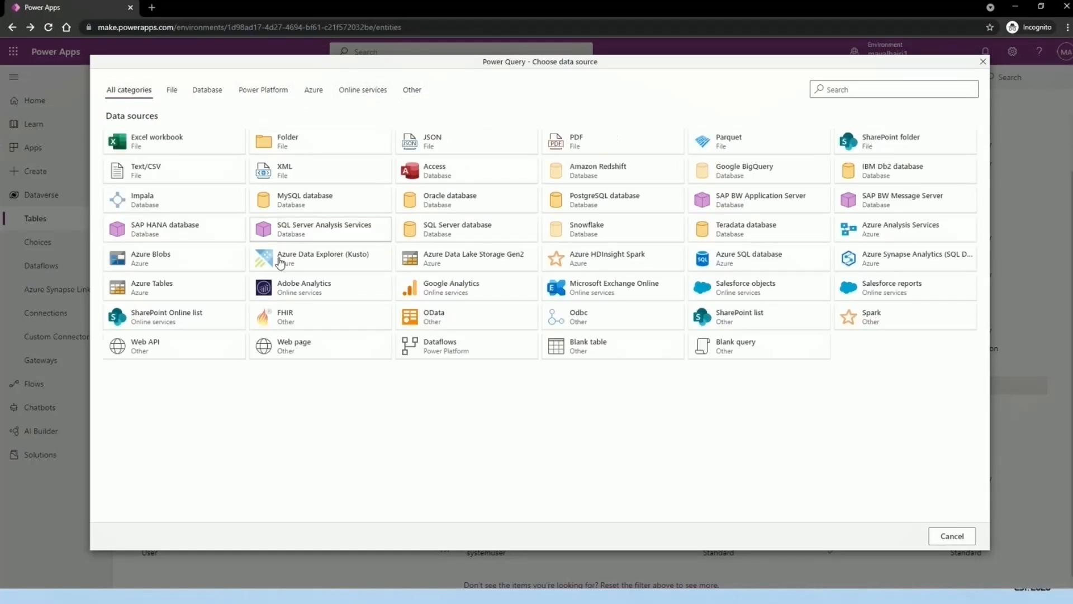
left_click(180, 148)
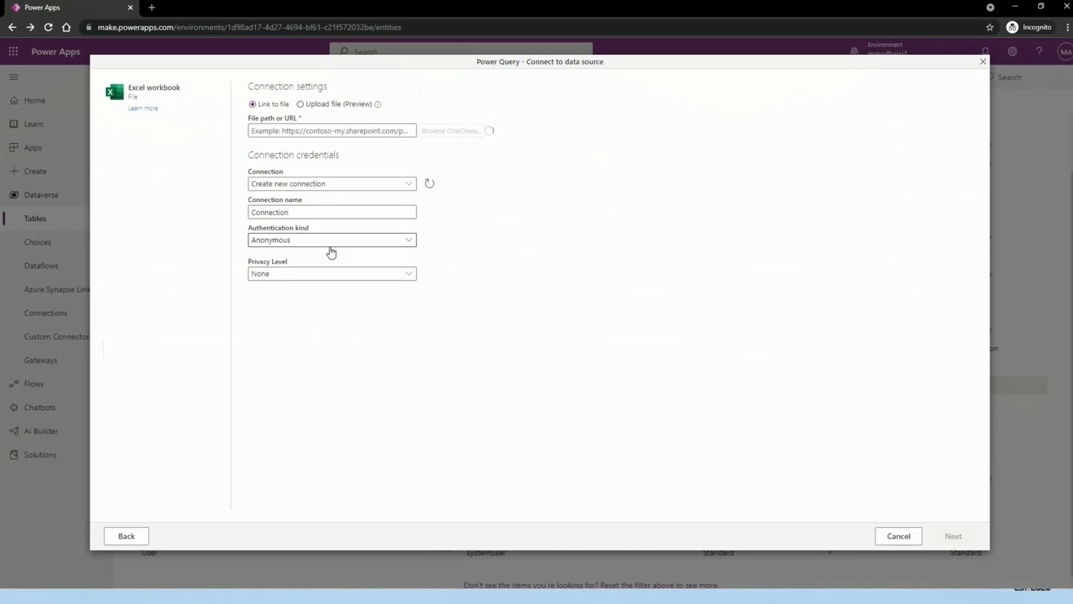
left_click(451, 131)
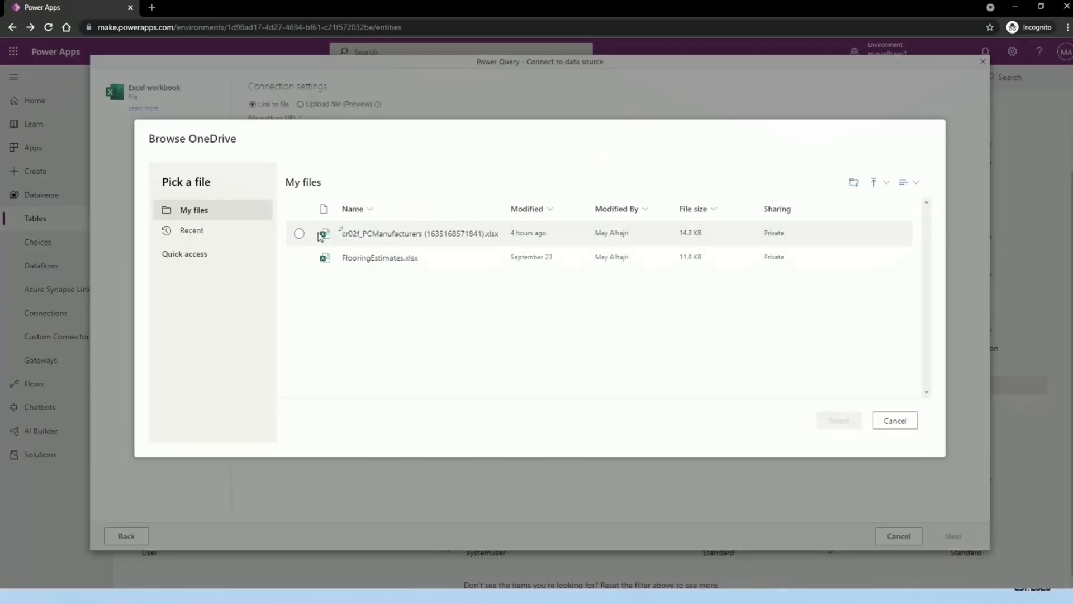
left_click(300, 235)
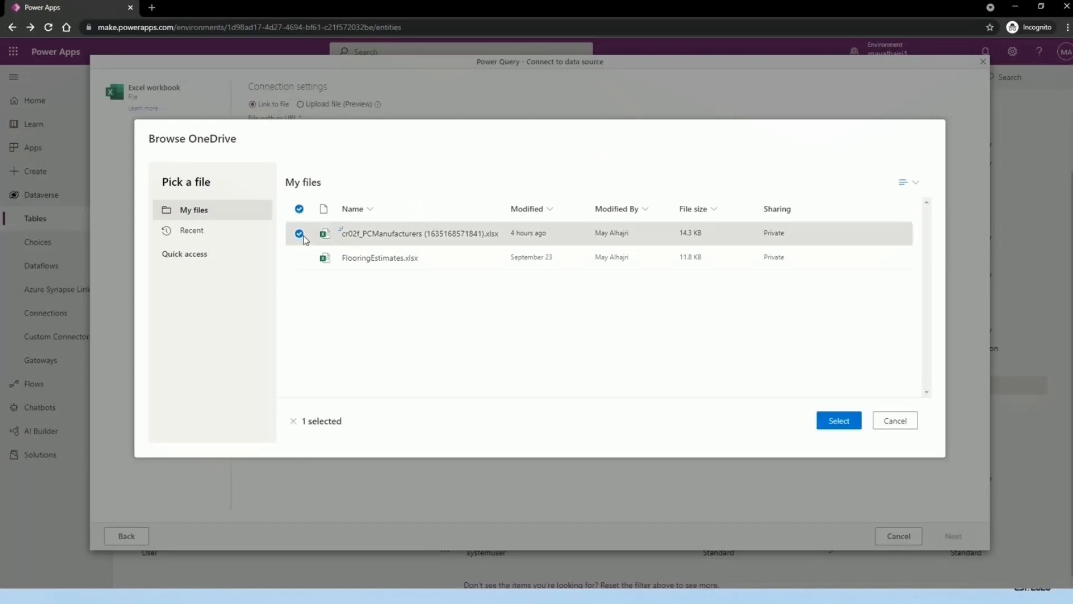
left_click(839, 423)
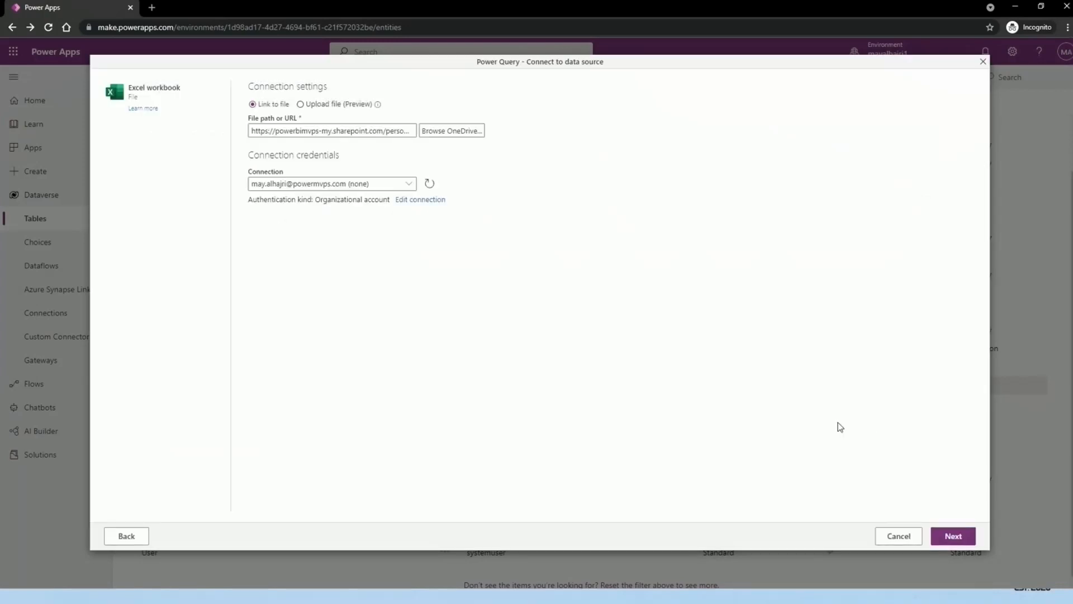
left_click(970, 536)
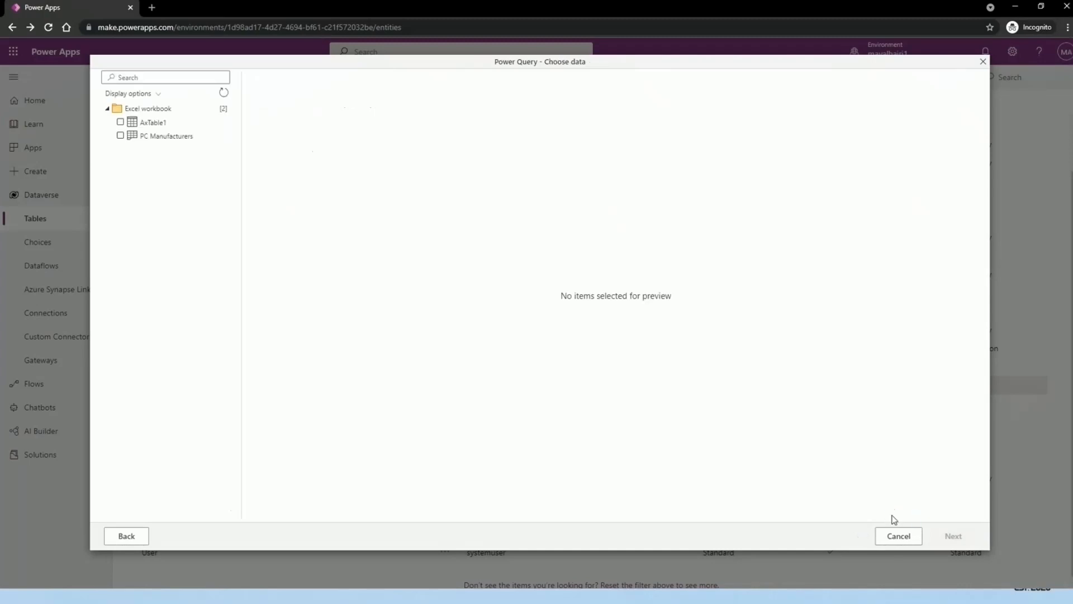
left_click(120, 137)
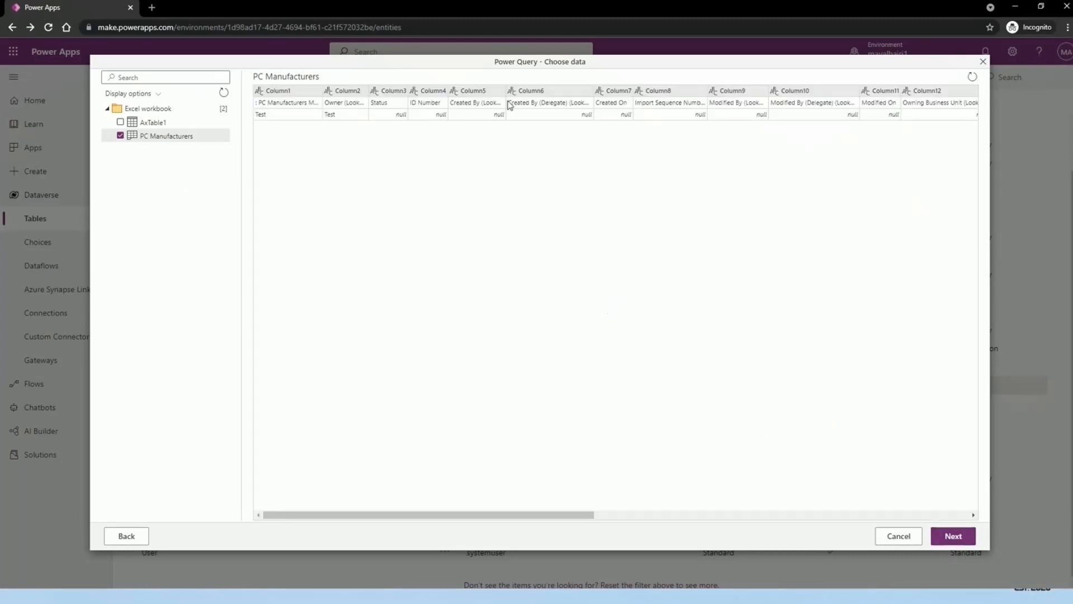
Step: Bring the PC Manufacturers sheet into the query editor, use its first row as headers and continue to table mapping
left_click_drag(278, 514, 279, 516)
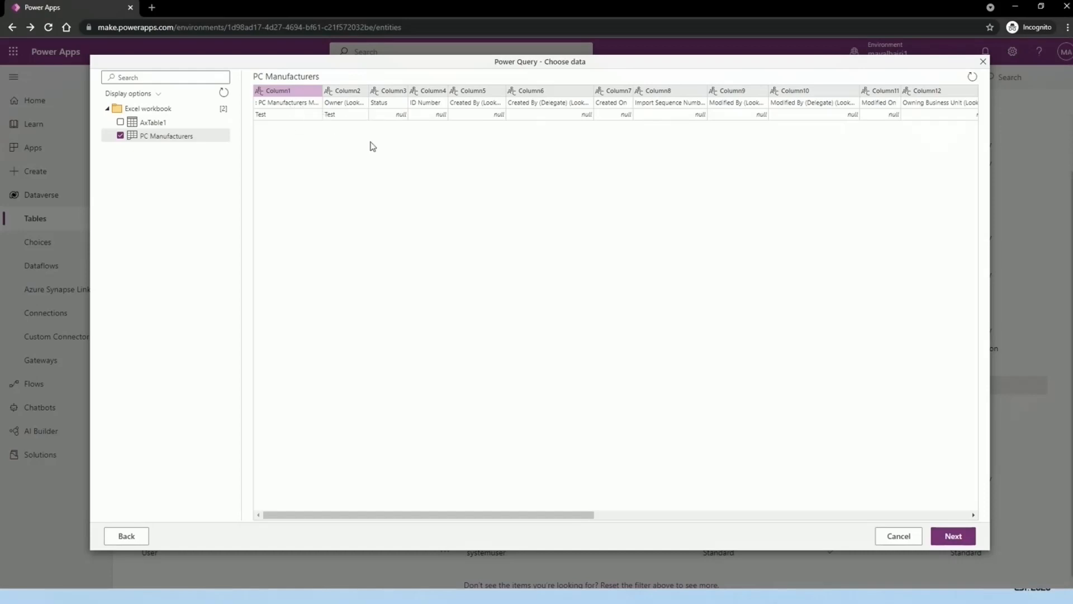
left_click(956, 537)
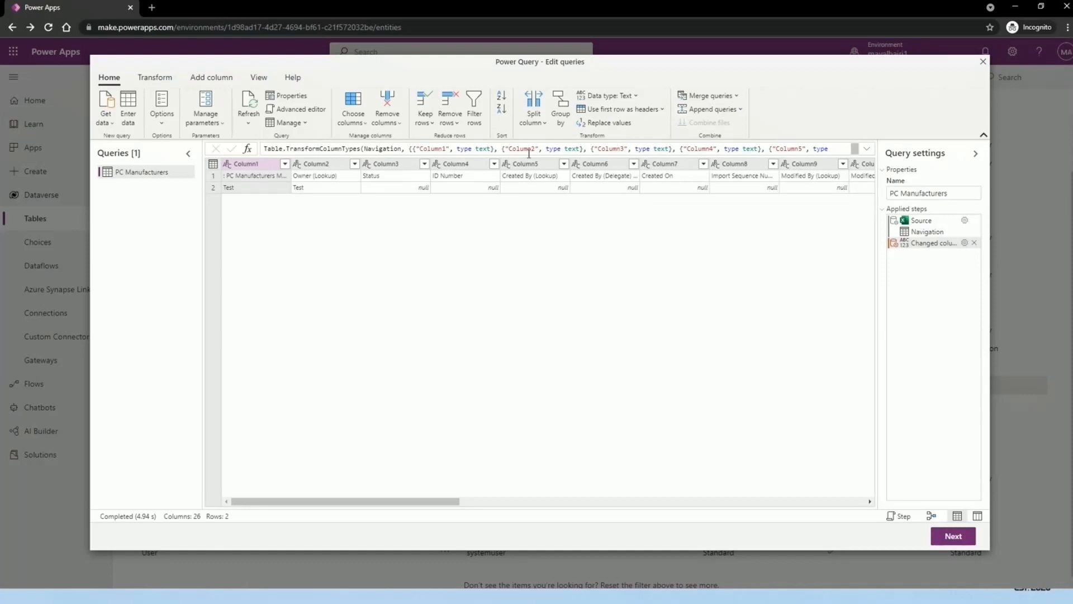
left_click(629, 115)
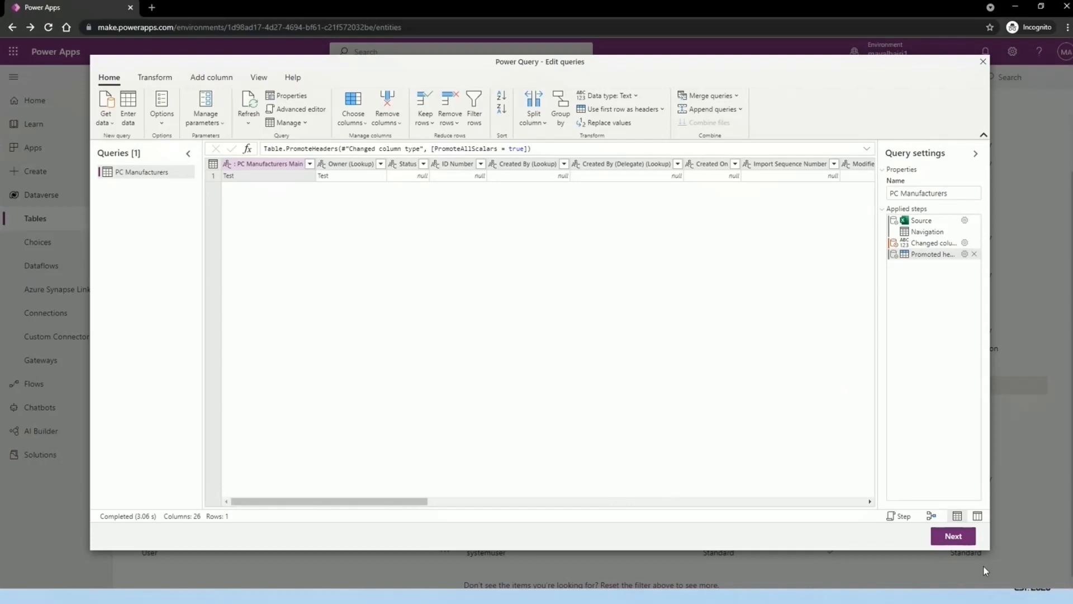
left_click(946, 537)
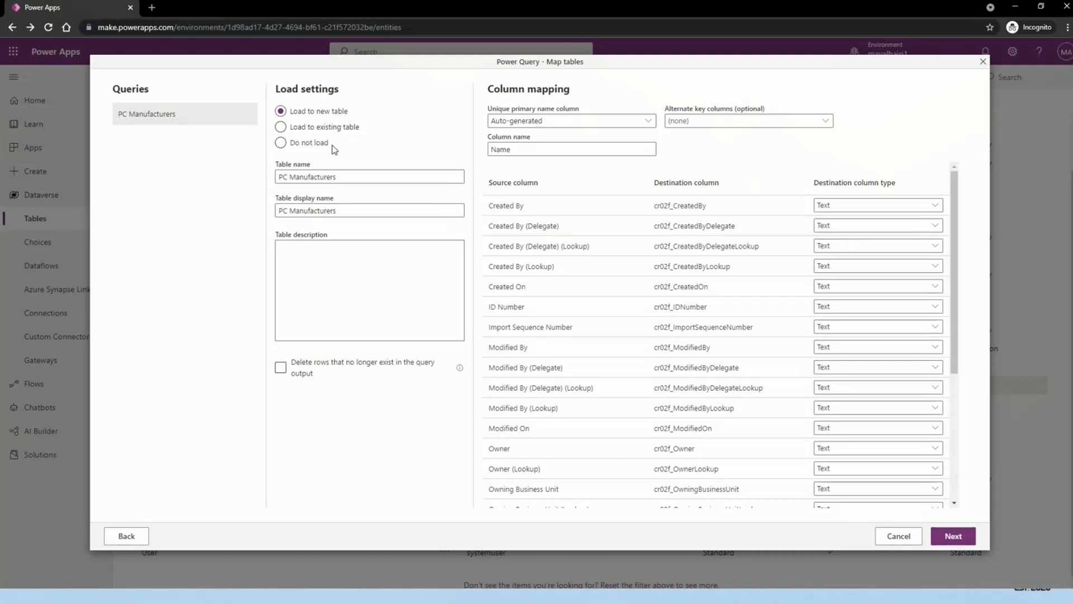
Step: Review the load settings, primary name column and destination column types, keep the new-table defaults and continue to the refresh settings
left_click(299, 146)
left_click(581, 120)
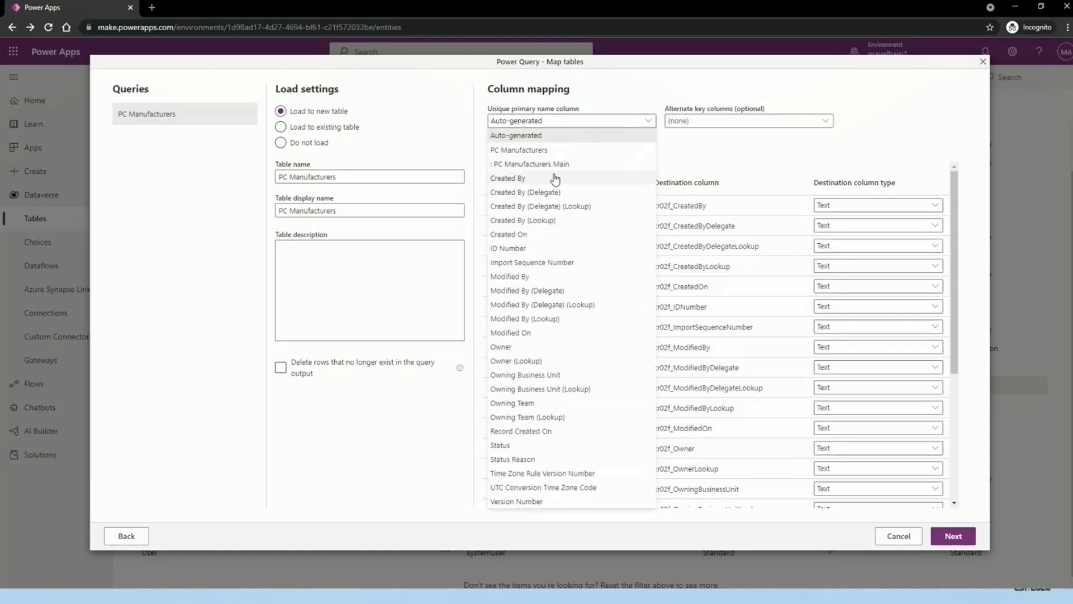
left_click(712, 140)
left_click(596, 148)
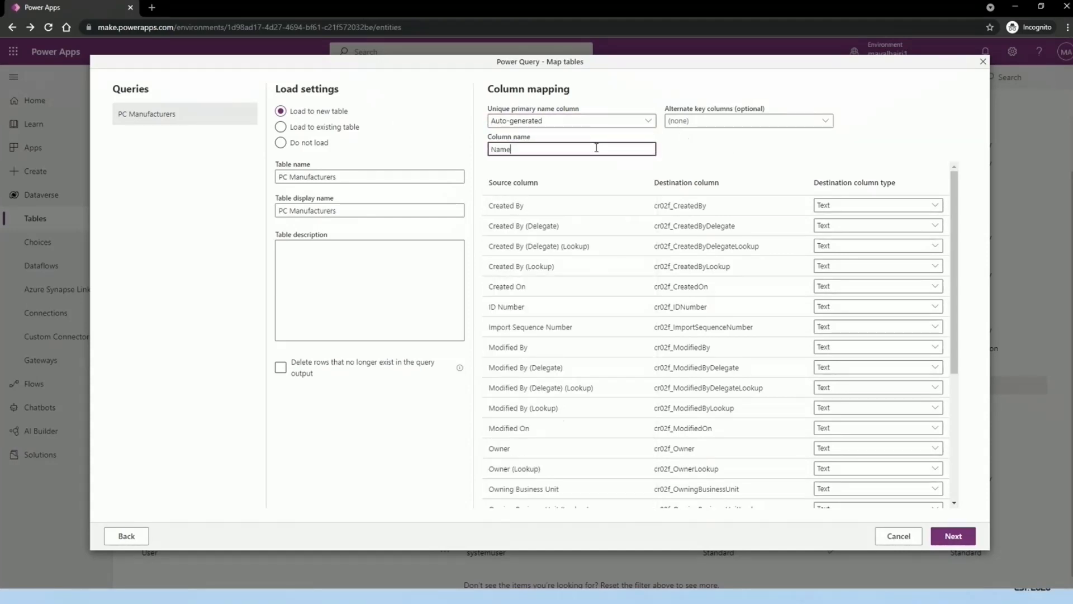
left_click(877, 209)
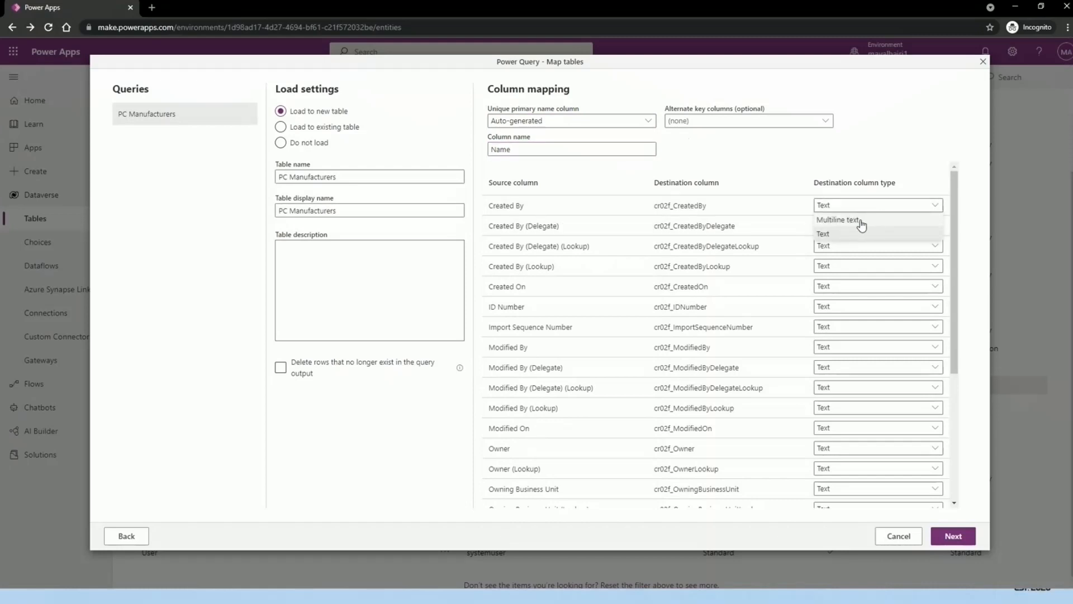
scroll(743, 341, "down", 3)
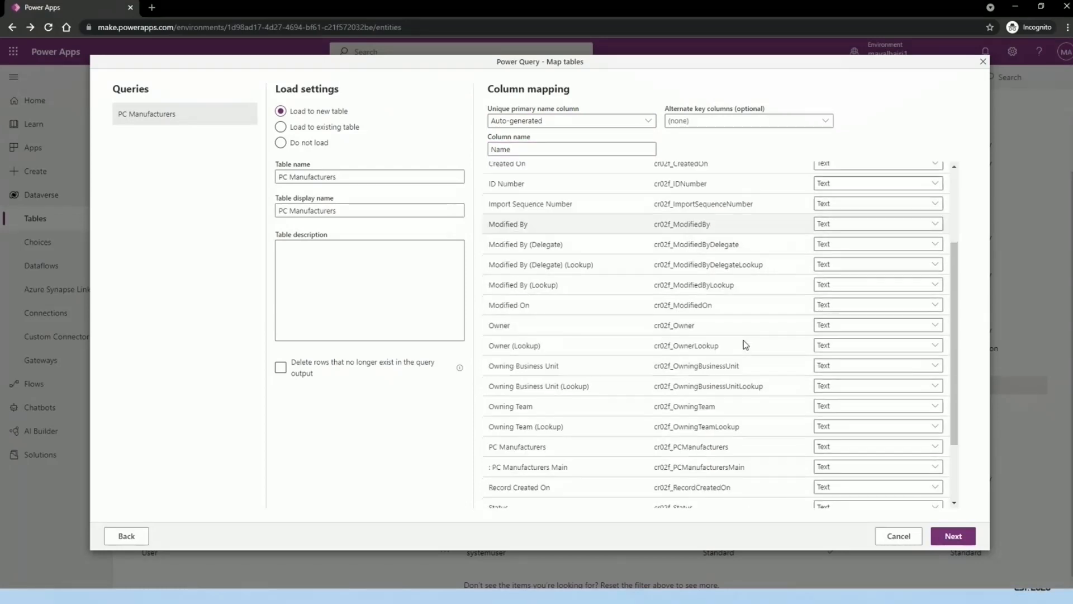
scroll(744, 342, "up", 5)
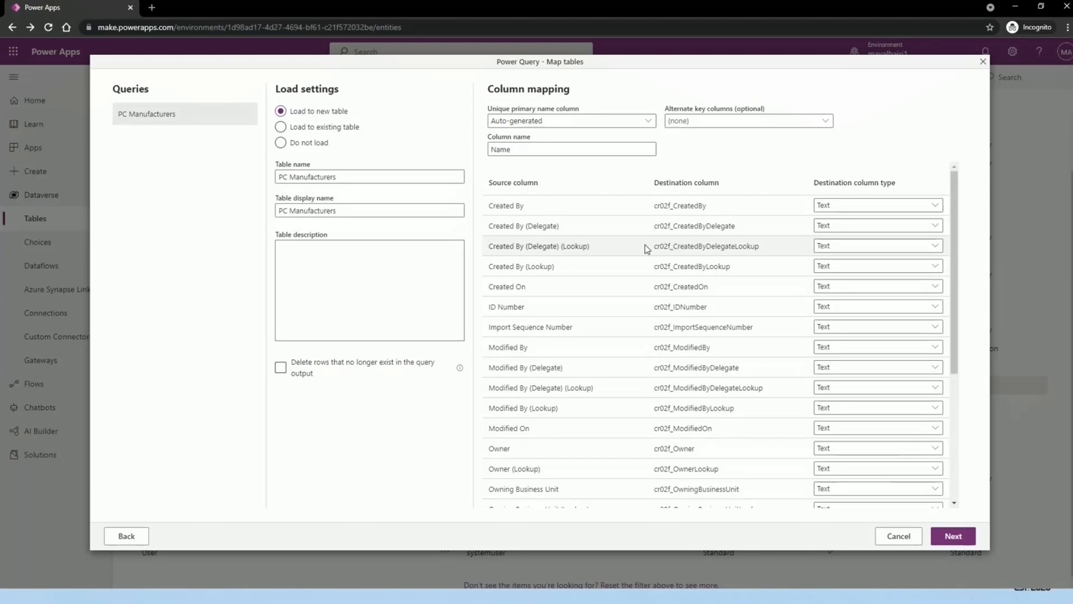
left_click(909, 208)
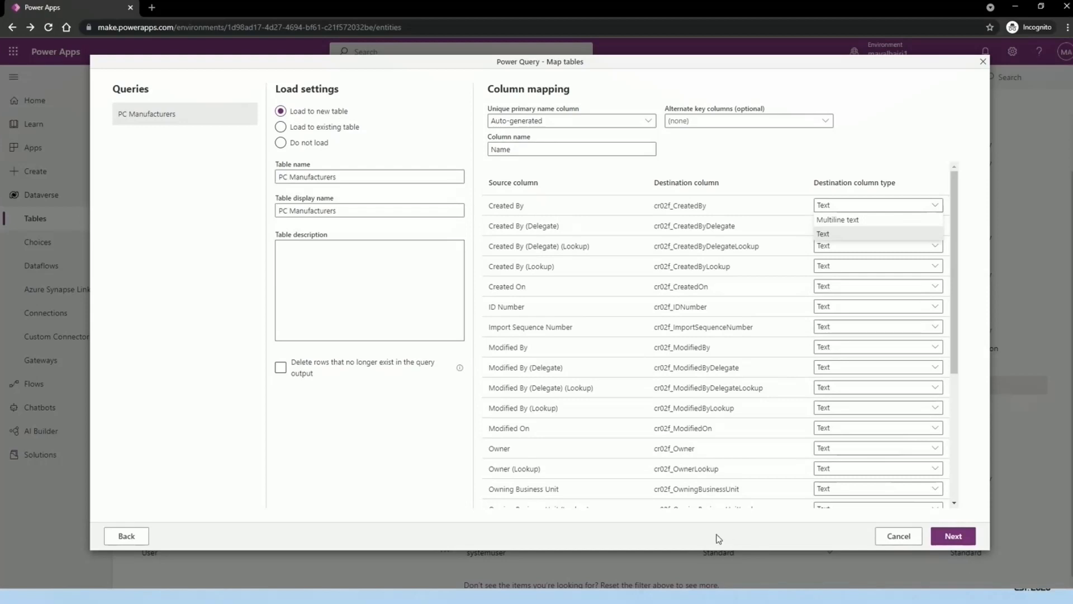
left_click(967, 538)
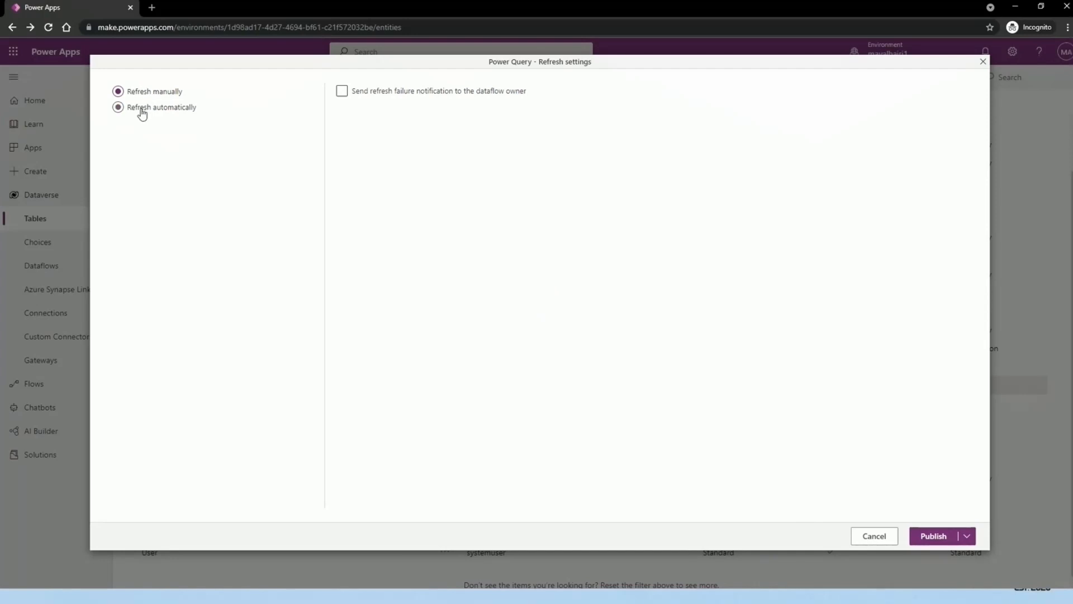
Step: Check the automatic refresh options, set the dataflow back to manual refresh and publish it
left_click(175, 108)
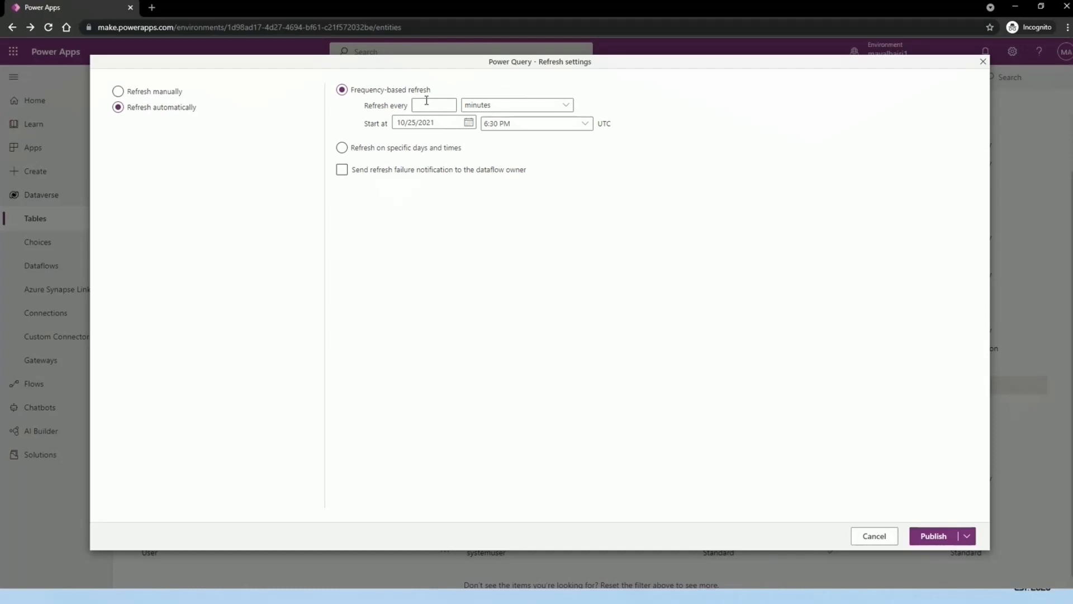
left_click(142, 91)
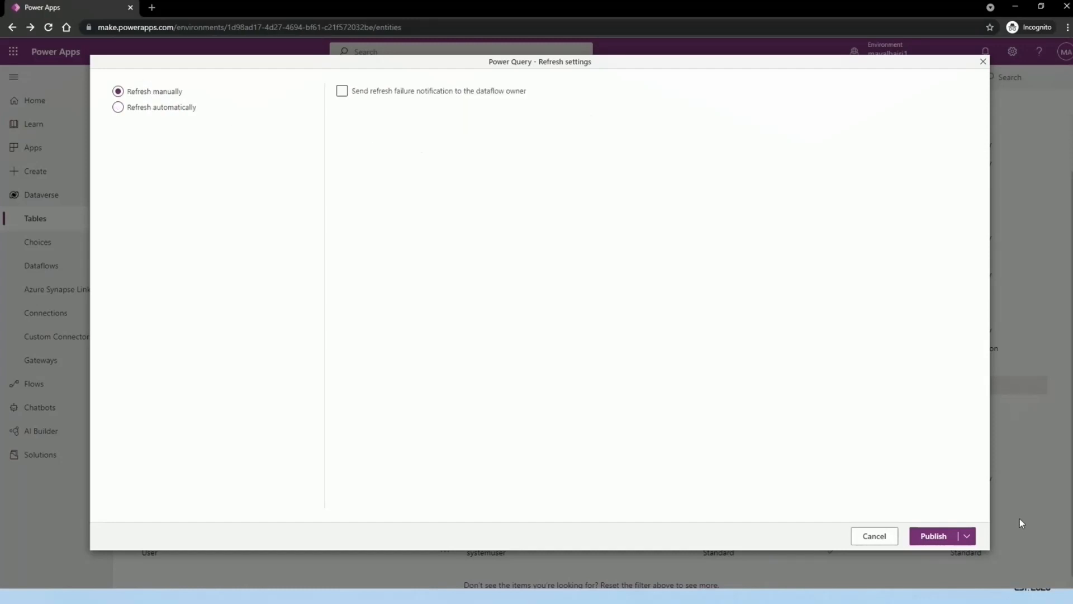
left_click(969, 540)
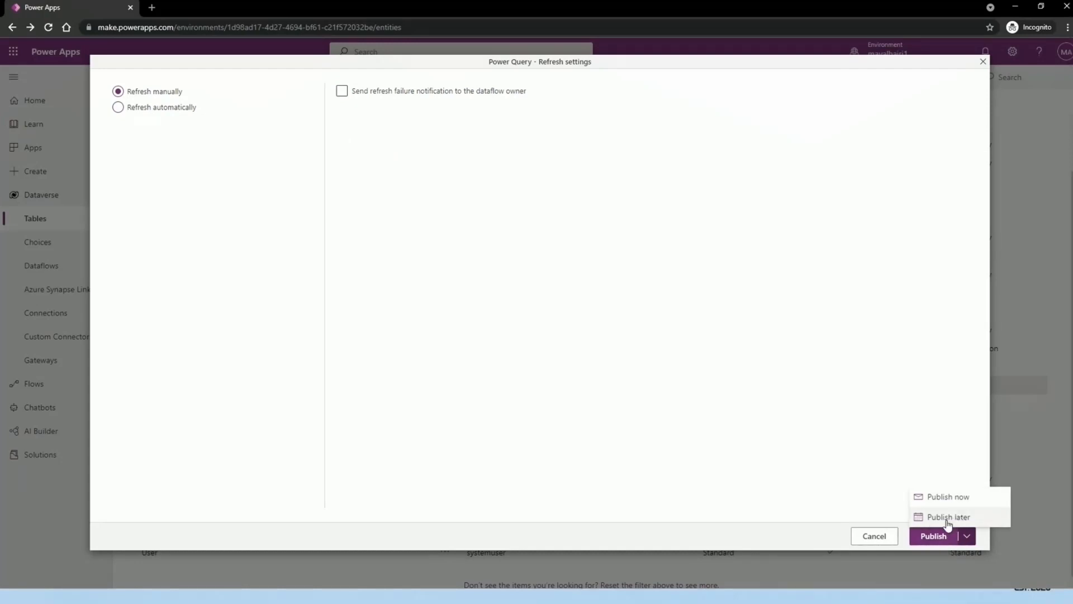
left_click(935, 538)
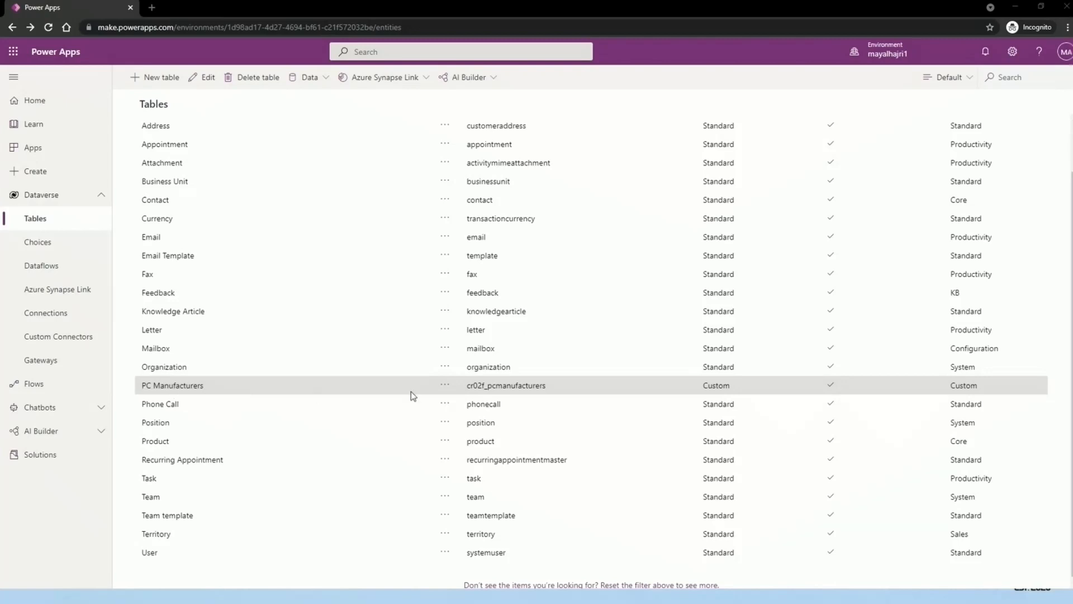
Step: Export the PC Manufacturers table's data and download the exported file
left_click(445, 388)
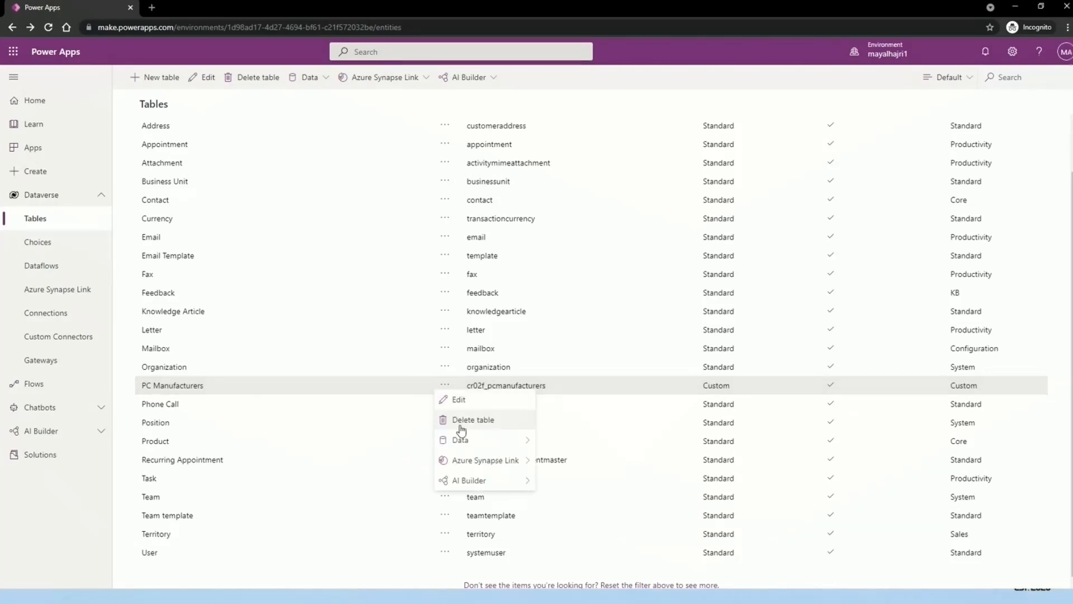
mouse_move(490, 447)
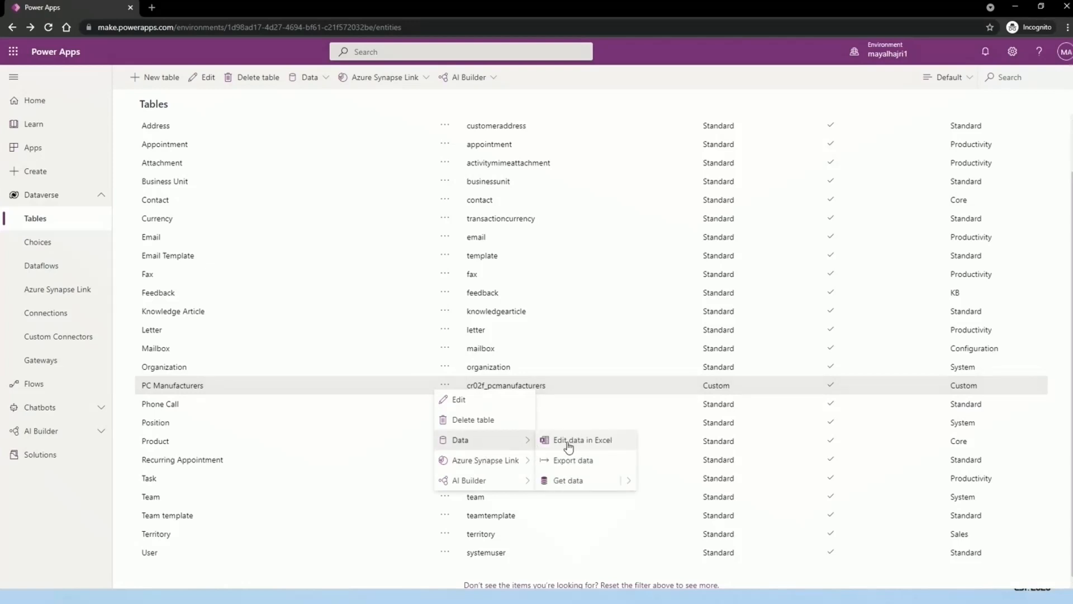
left_click(574, 464)
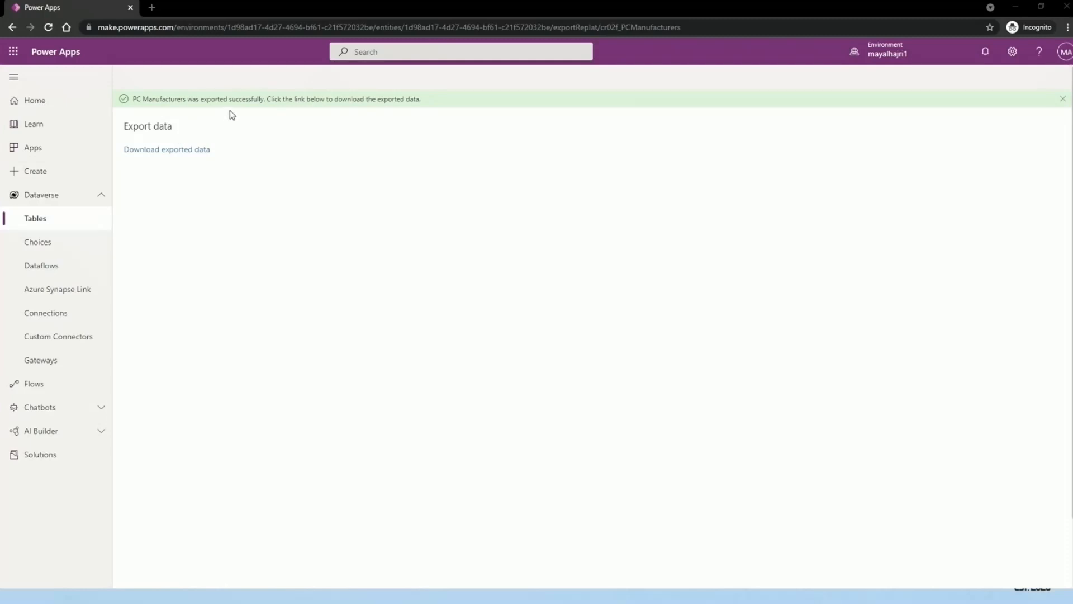
left_click(187, 155)
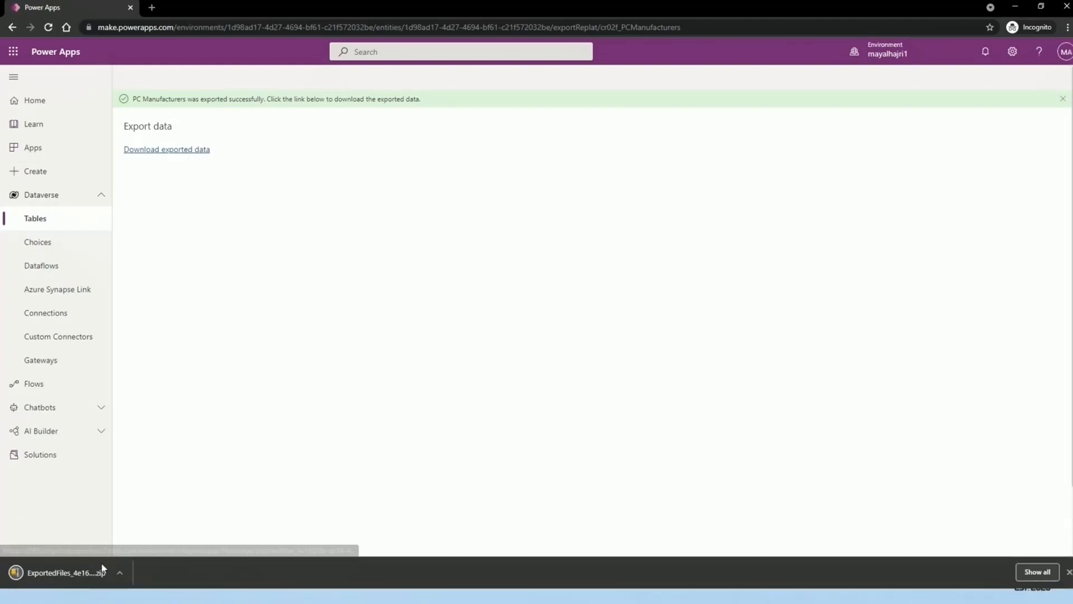
Step: Open the downloaded ExportedFiles zip archive to check its contents, and close it
right_click(102, 573)
left_click(154, 549)
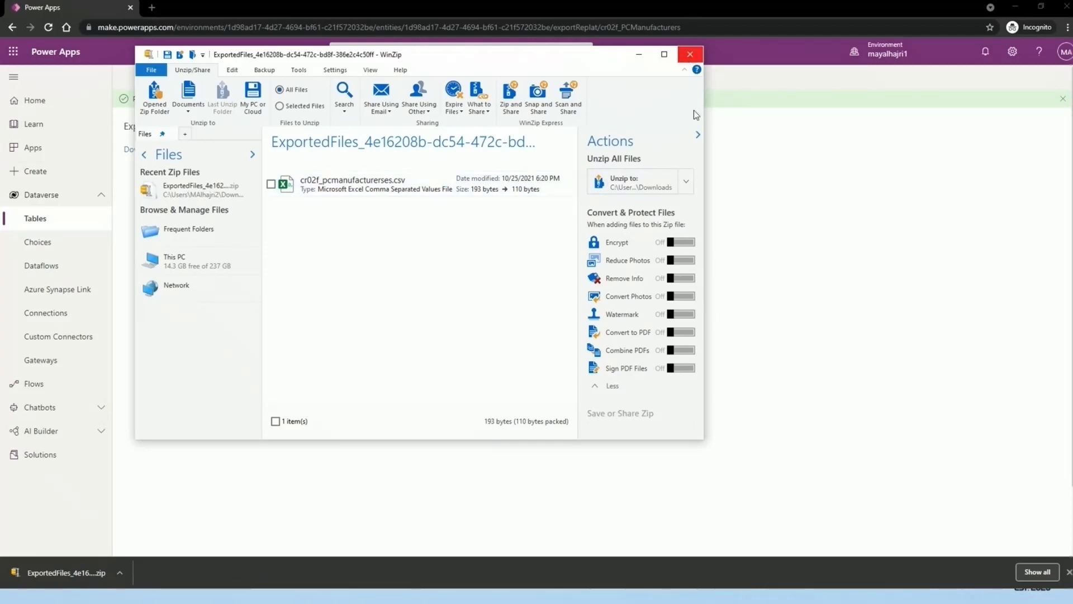
left_click(692, 53)
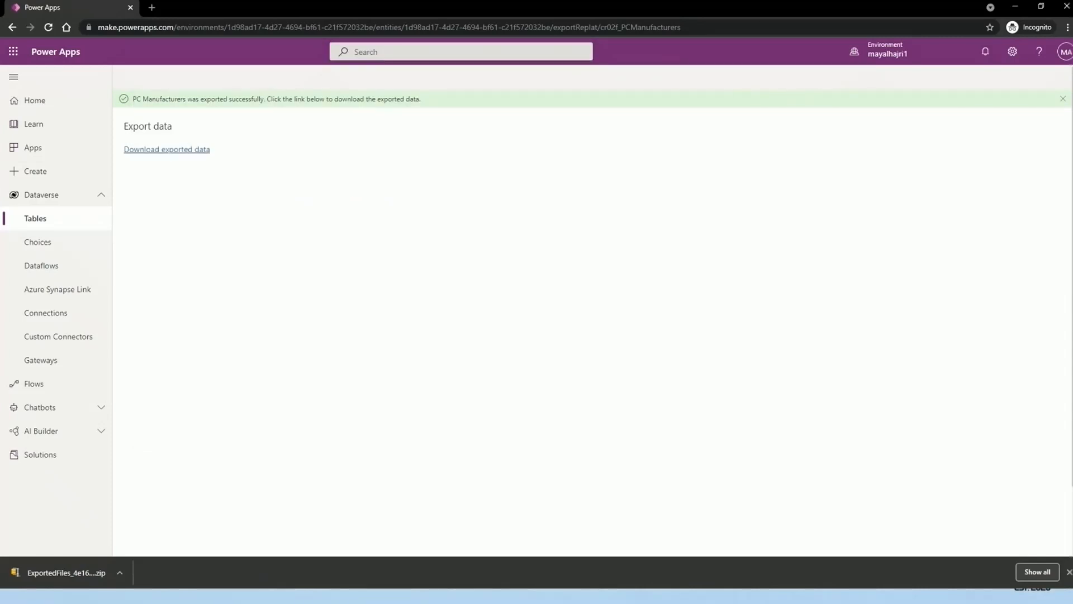
Step: Return to the Tables list, open the PC Manufacturers table for editing and show its data records
left_click(62, 226)
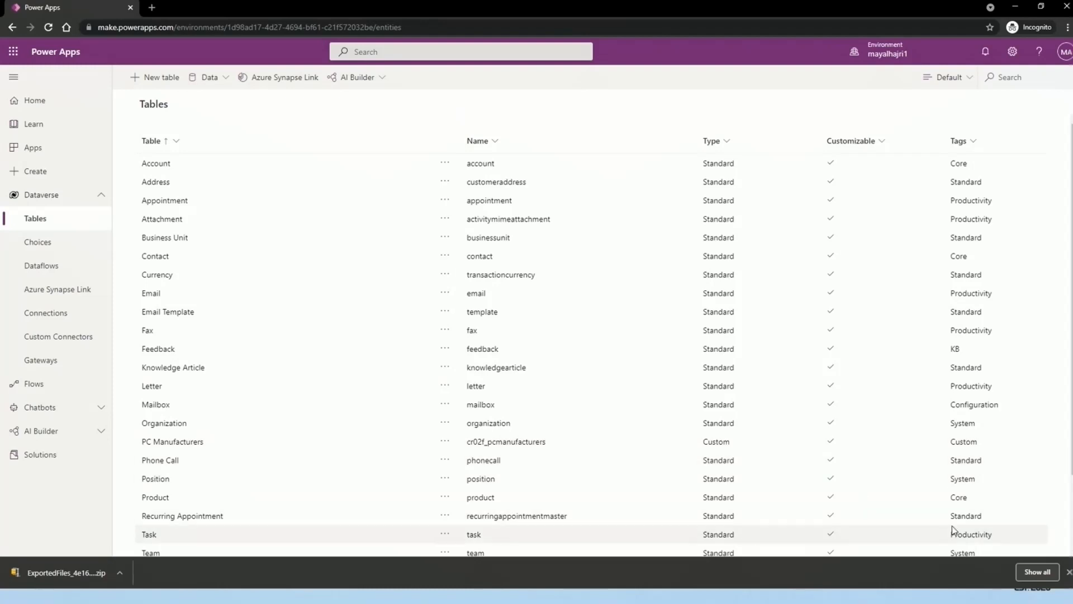
left_click(1069, 571)
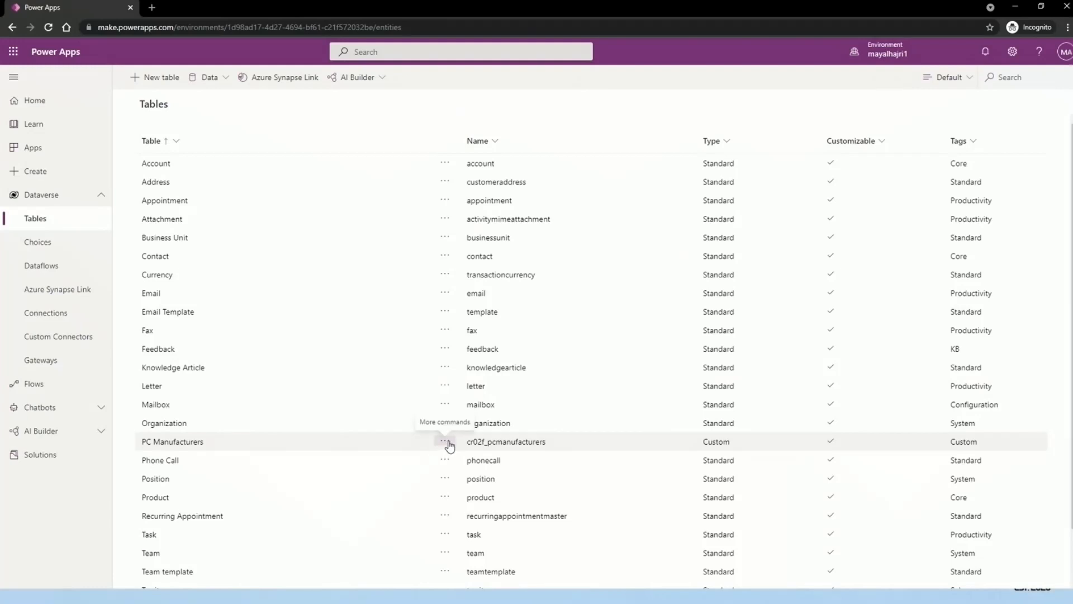
left_click(445, 442)
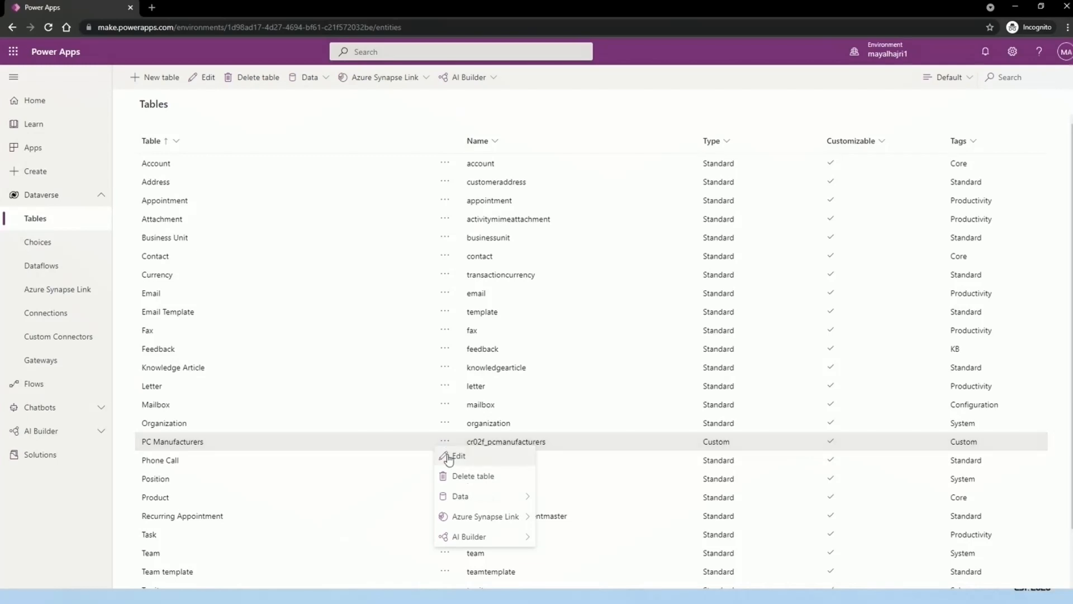
left_click(457, 456)
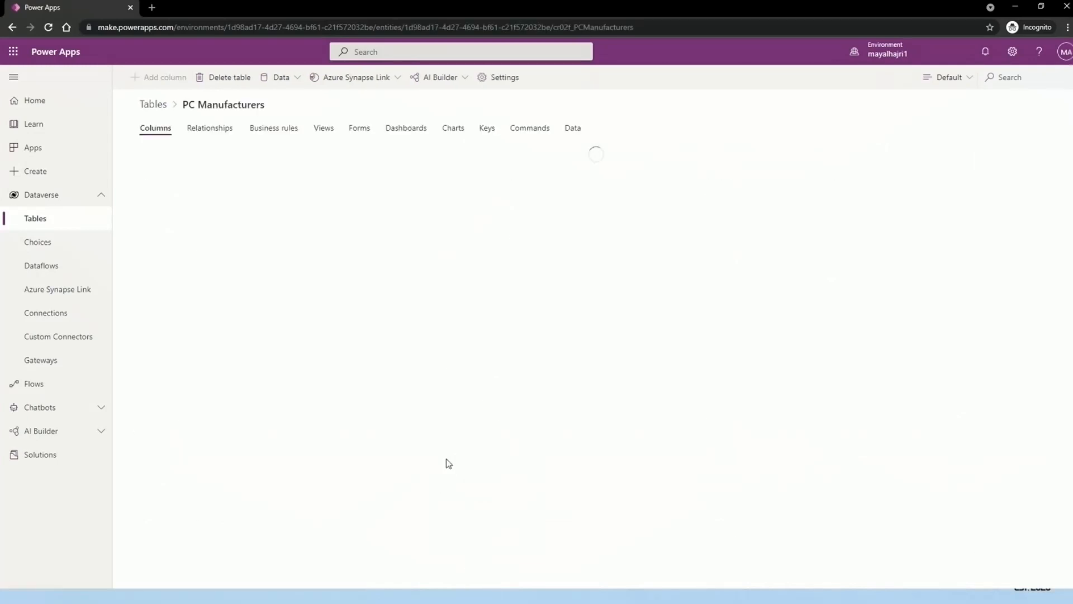
left_click(571, 132)
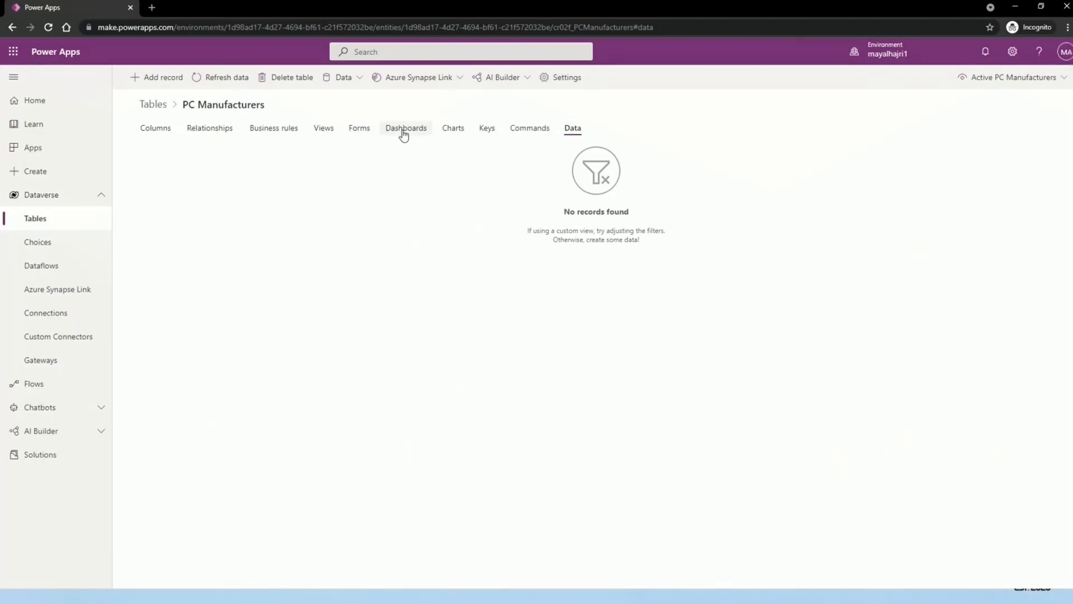
Step: List the table's views, check the commands available for them and open PC Manufacturers Associated View
left_click(332, 134)
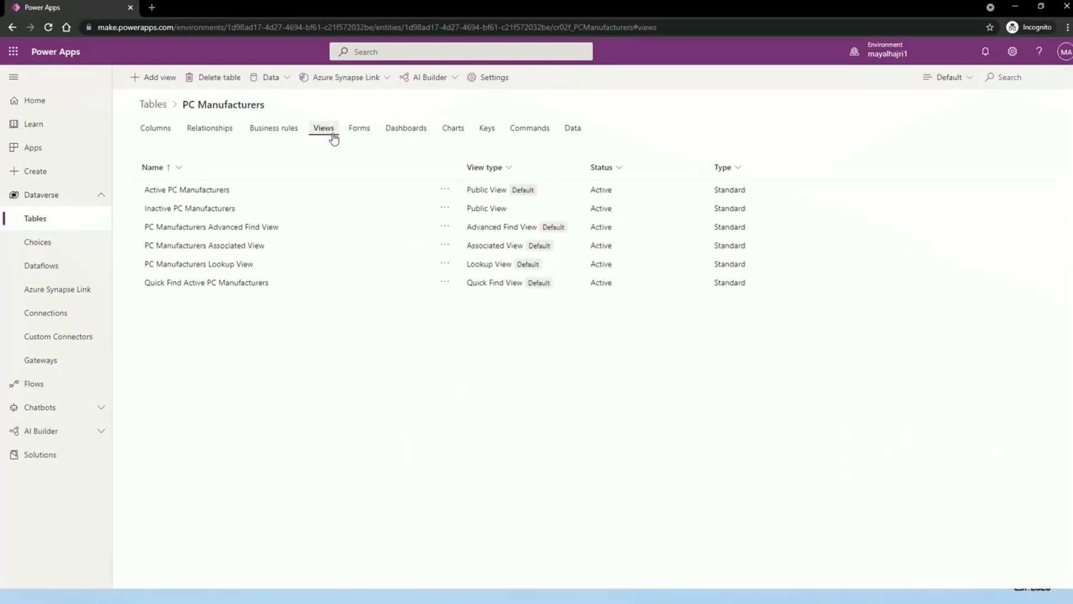
left_click(445, 190)
left_click(376, 320)
left_click(445, 284)
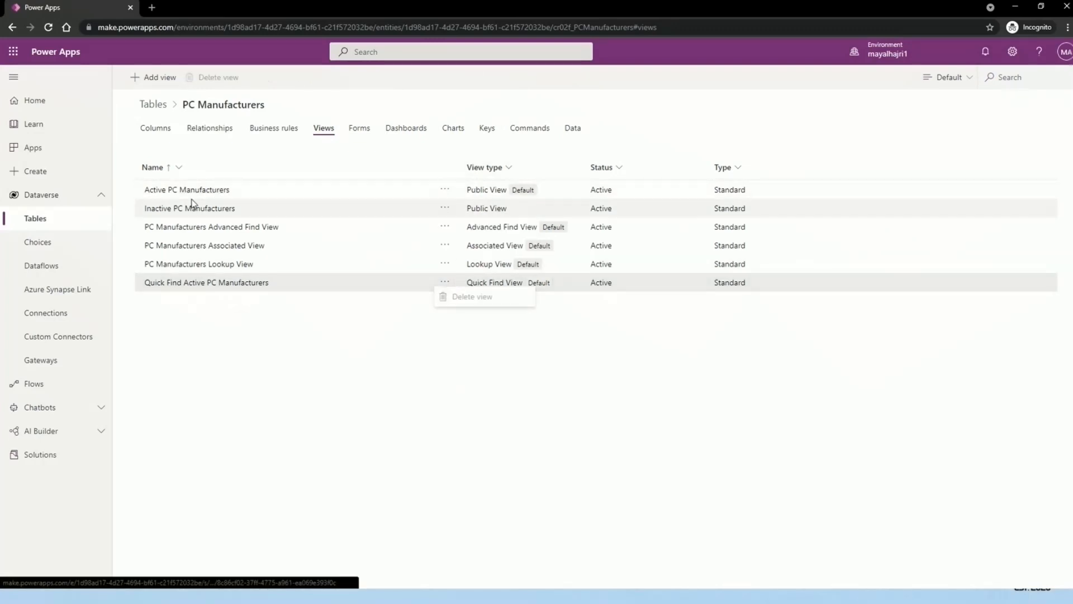
left_click(200, 247)
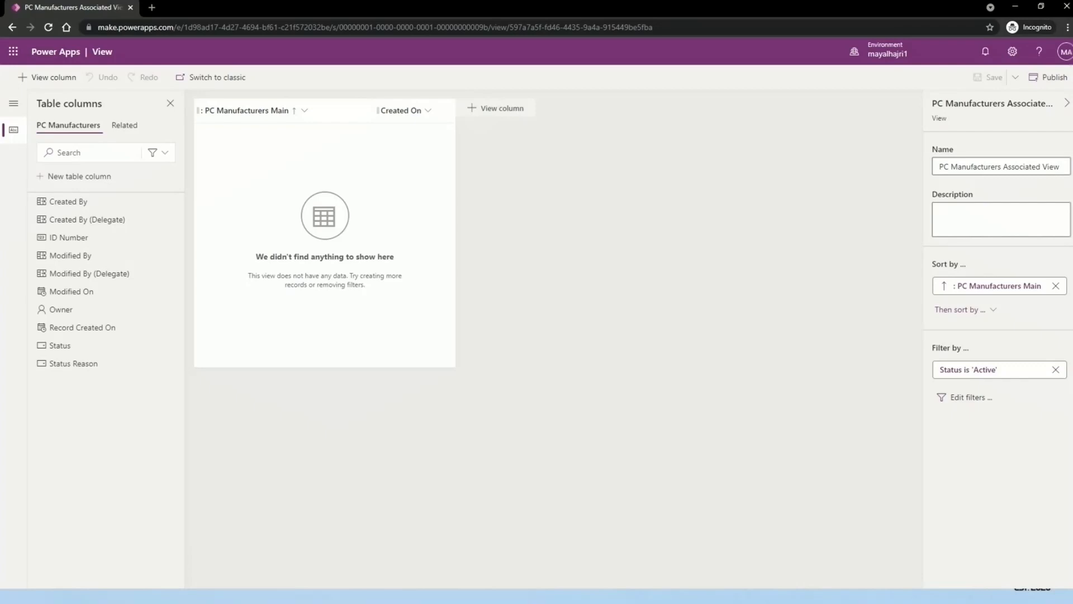
Step: Hide the table columns list in the view designer and try to switch the Associated View to classic
left_click(59, 76)
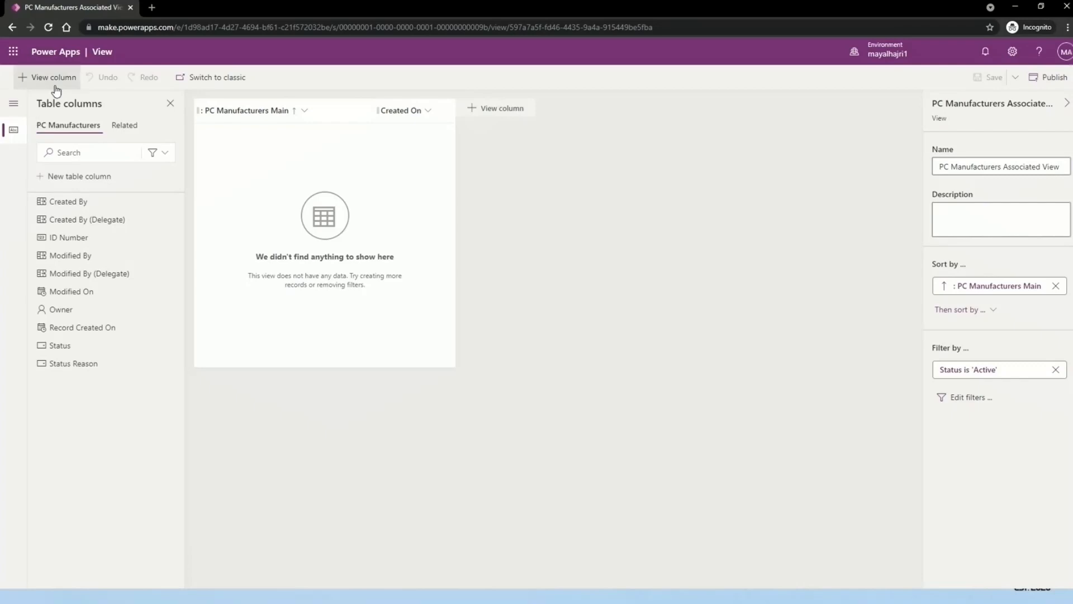
left_click(21, 59)
left_click(616, 197)
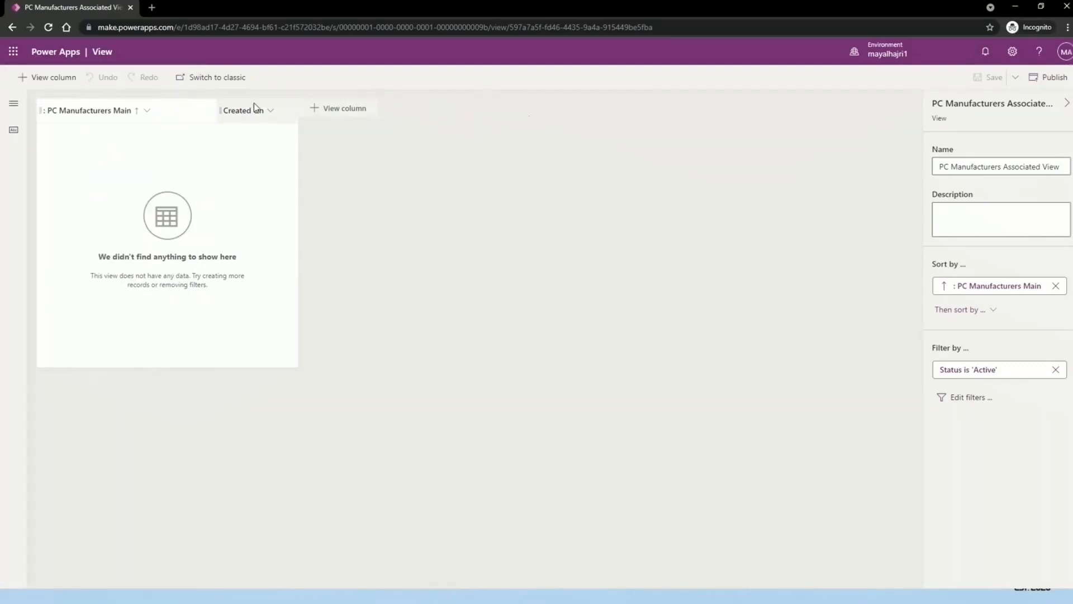
left_click(229, 77)
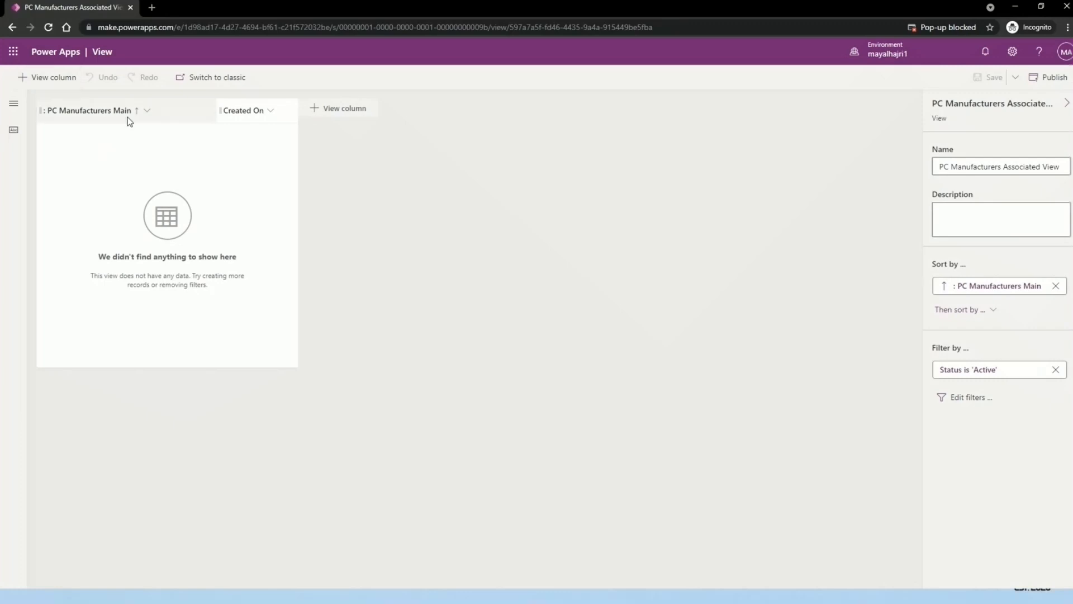
Step: Leave the view designer for the Power Apps home page and expand the Dataverse section
left_click(22, 60)
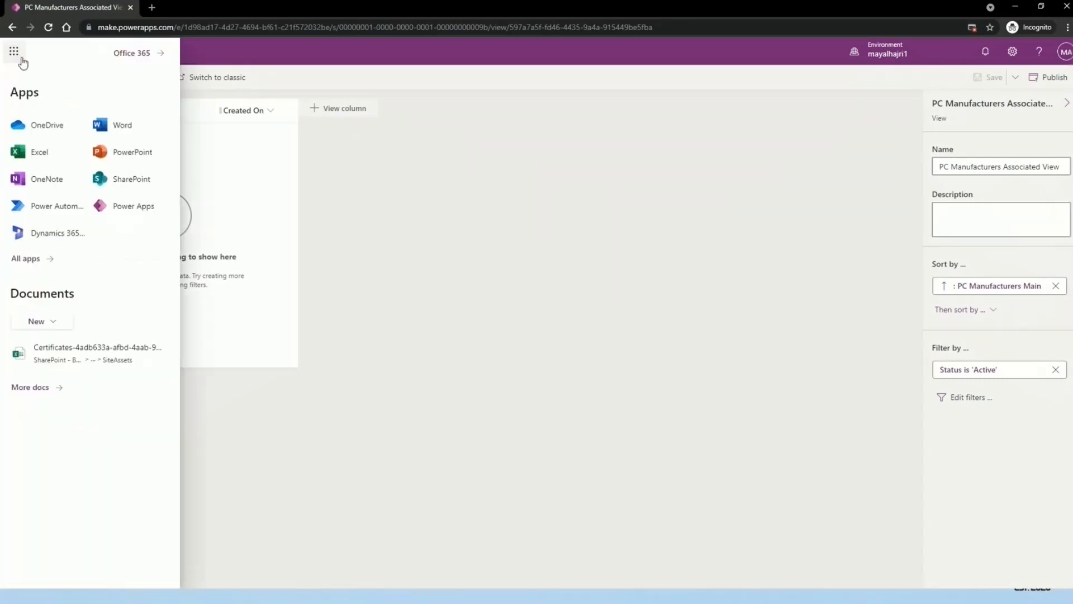
left_click(117, 214)
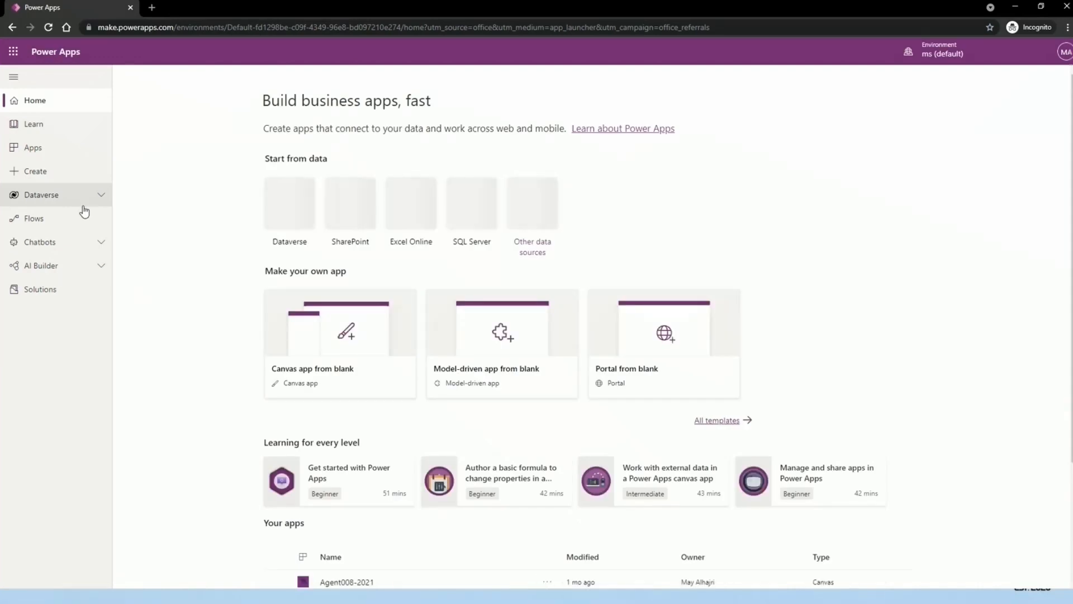
left_click(99, 195)
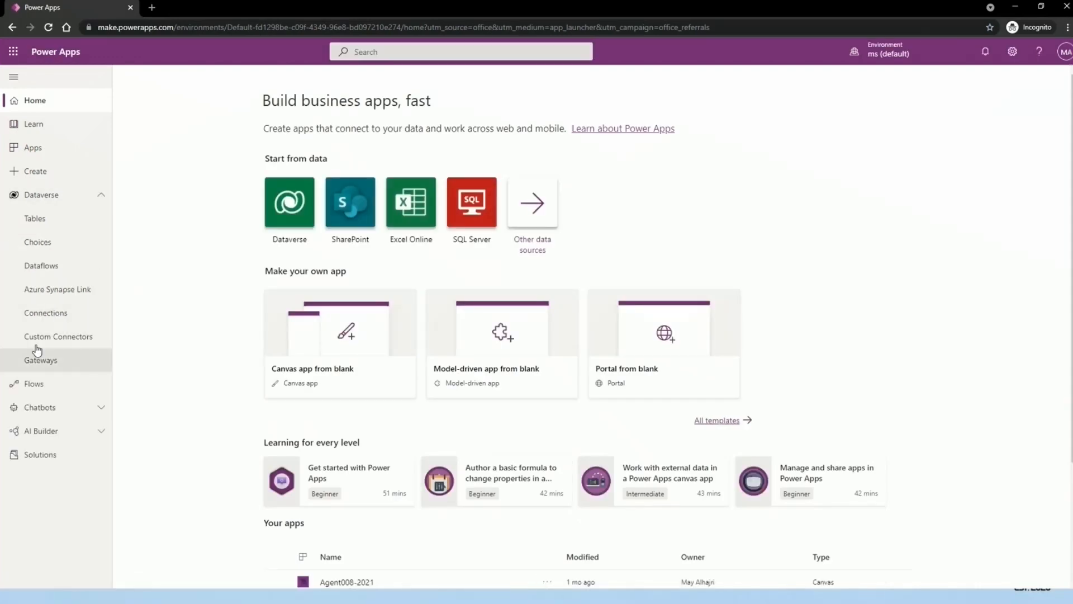
Step: Look through the tables of the ms (default) environment and switch to the user's own environment
left_click(56, 226)
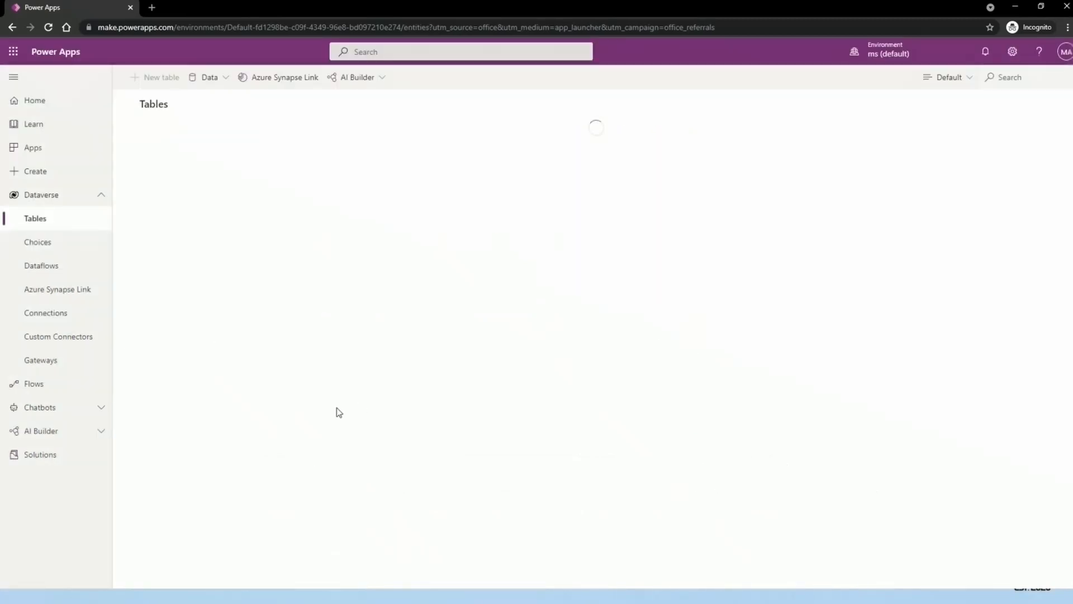
scroll(280, 436, "down", 3)
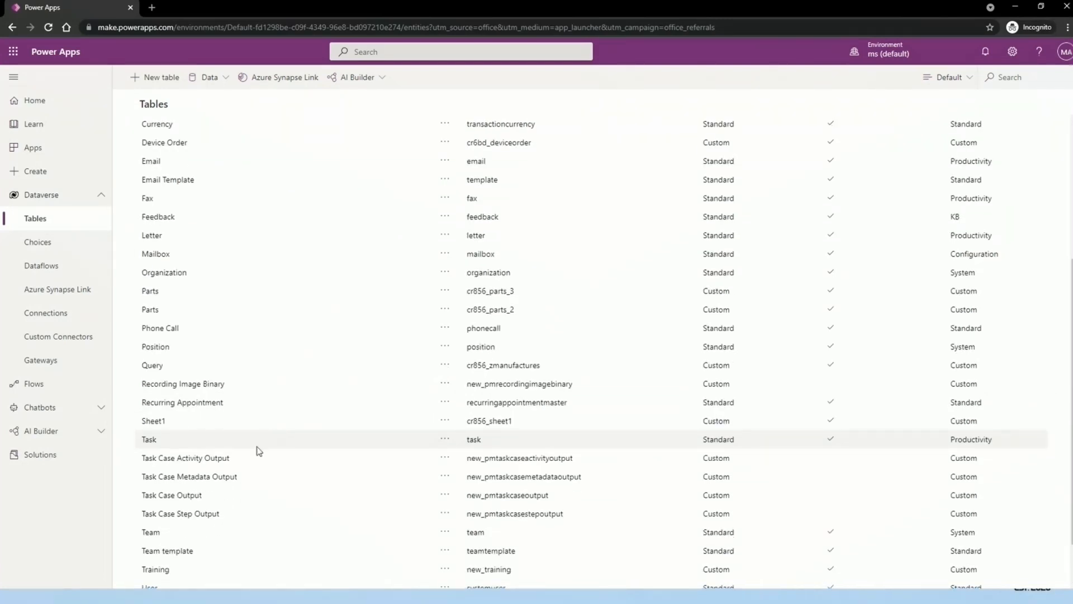
scroll(291, 431, "up", 5)
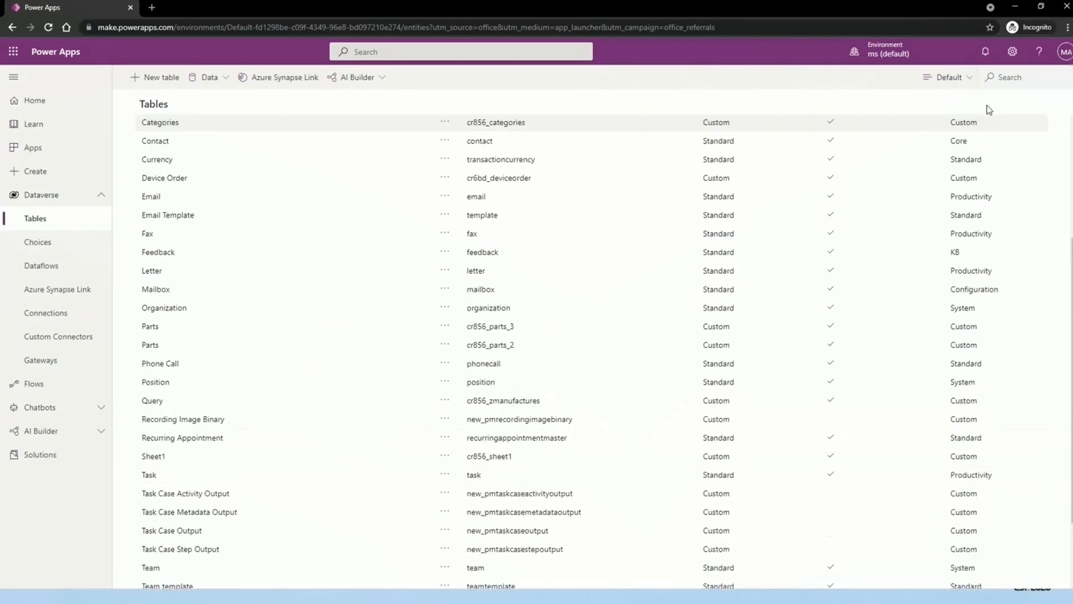
left_click(888, 66)
left_click(975, 149)
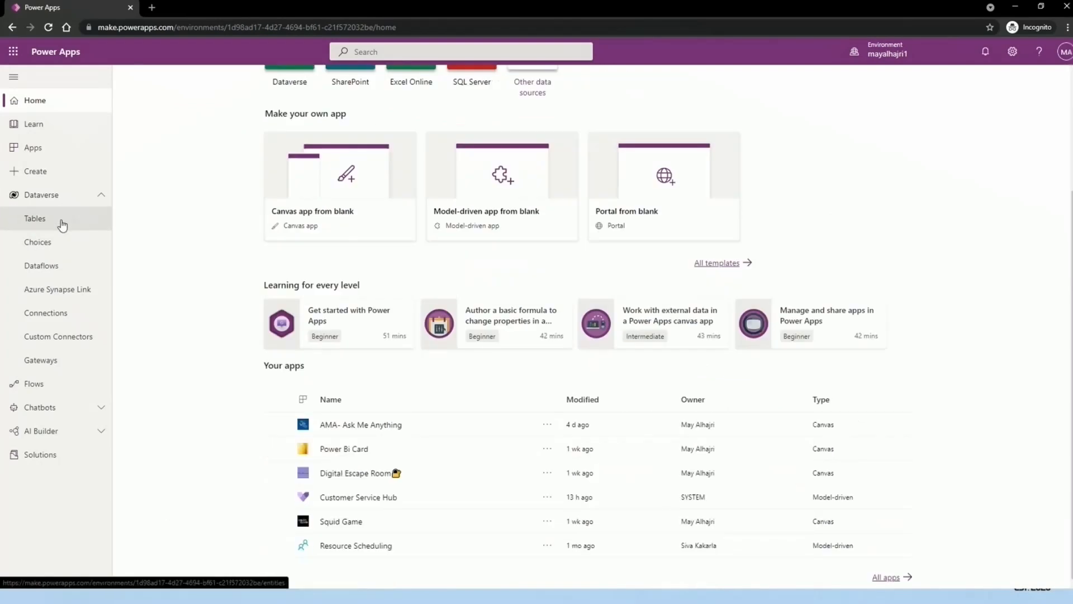
Step: Open the PC Manufacturers table from the Tables list, view its table settings and close them without changes
left_click(65, 219)
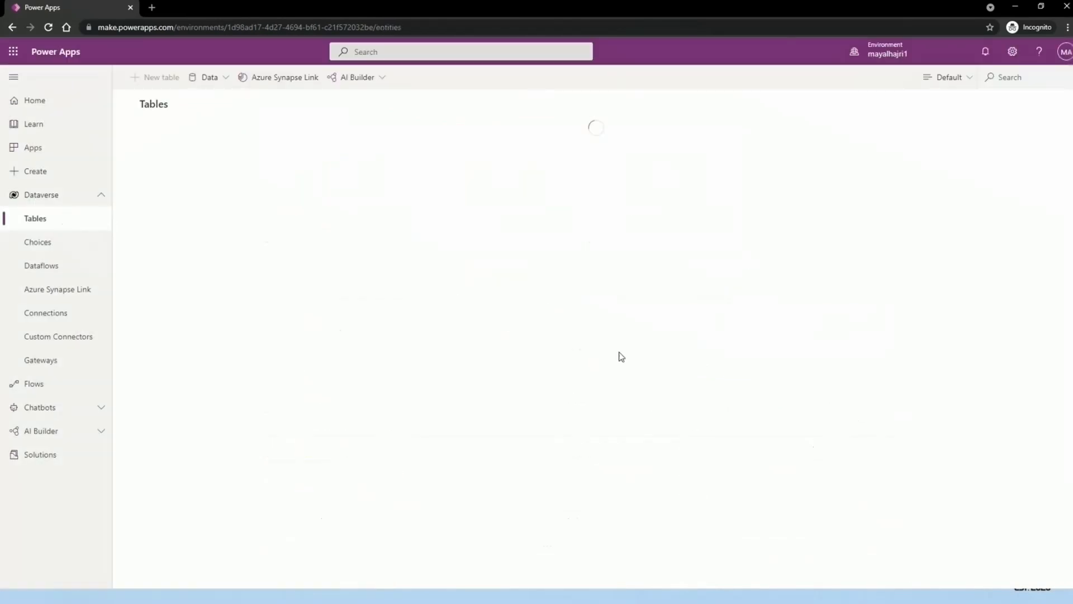
scroll(412, 223, "down", 2)
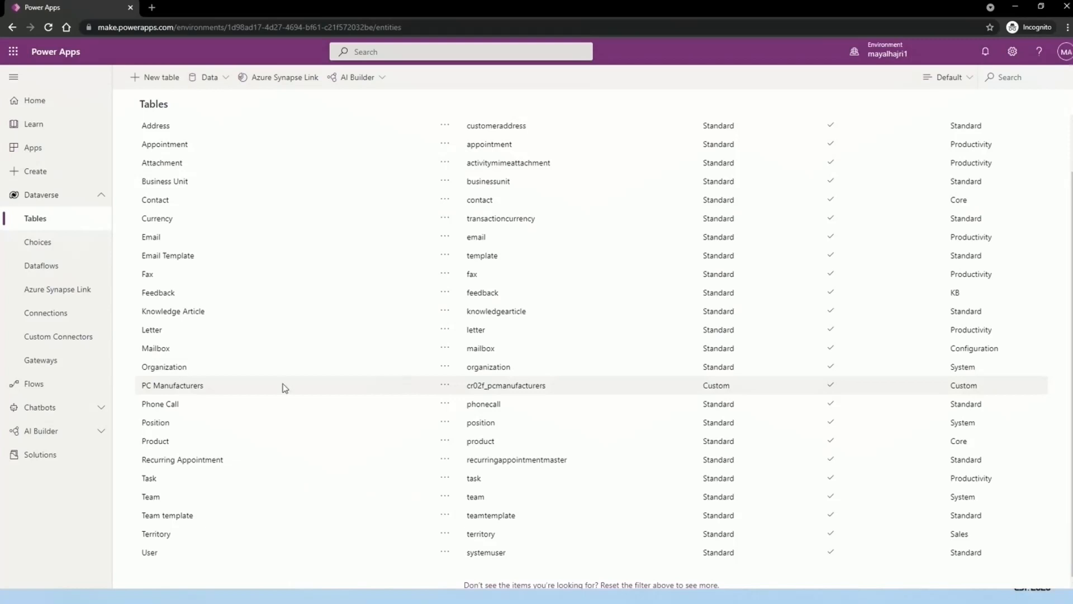
left_click(179, 389)
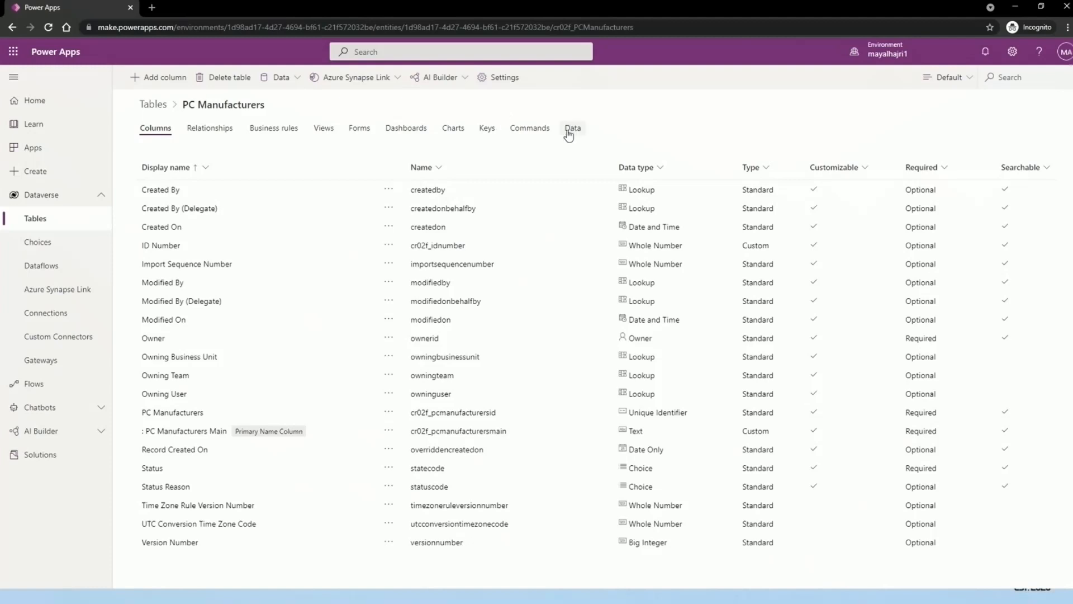
left_click(500, 78)
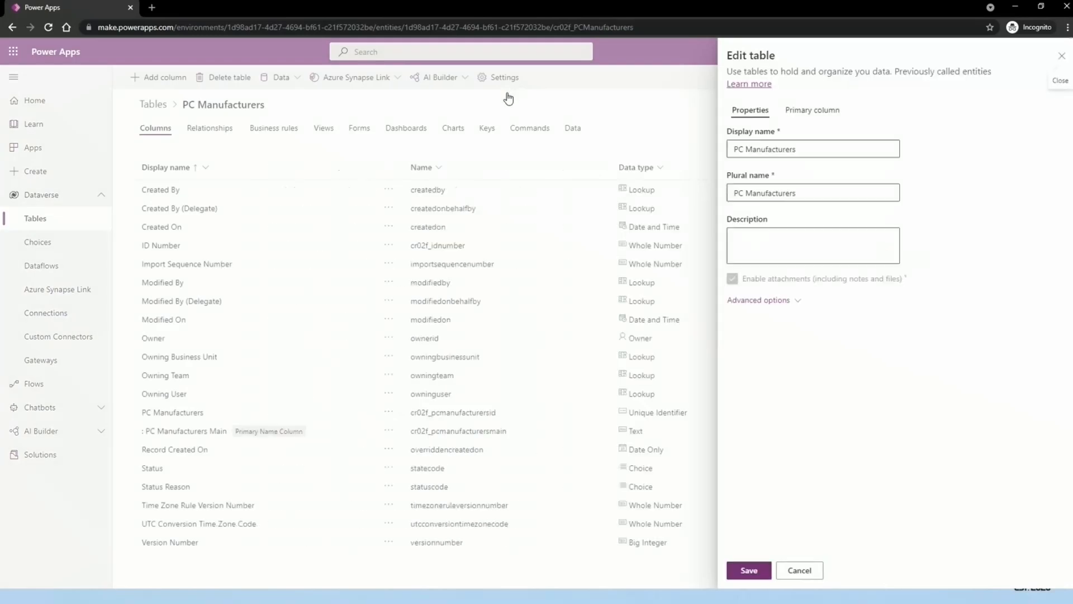
left_click(1060, 62)
Step: Send the PC Manufacturers table to Excel for data editing, open the downloaded workbook and enable editing in it
left_click(297, 81)
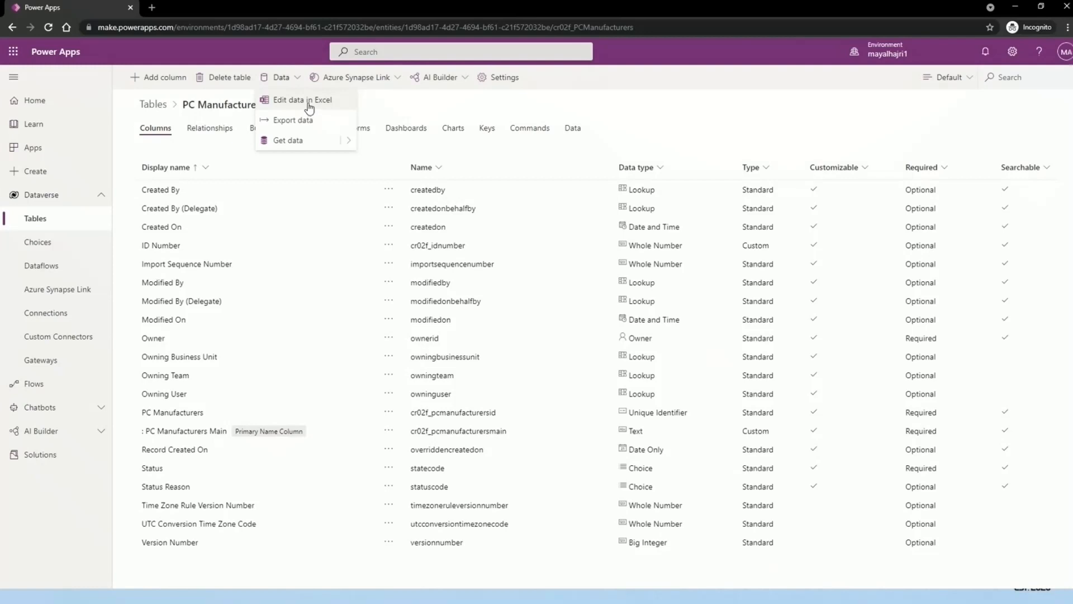
left_click(309, 106)
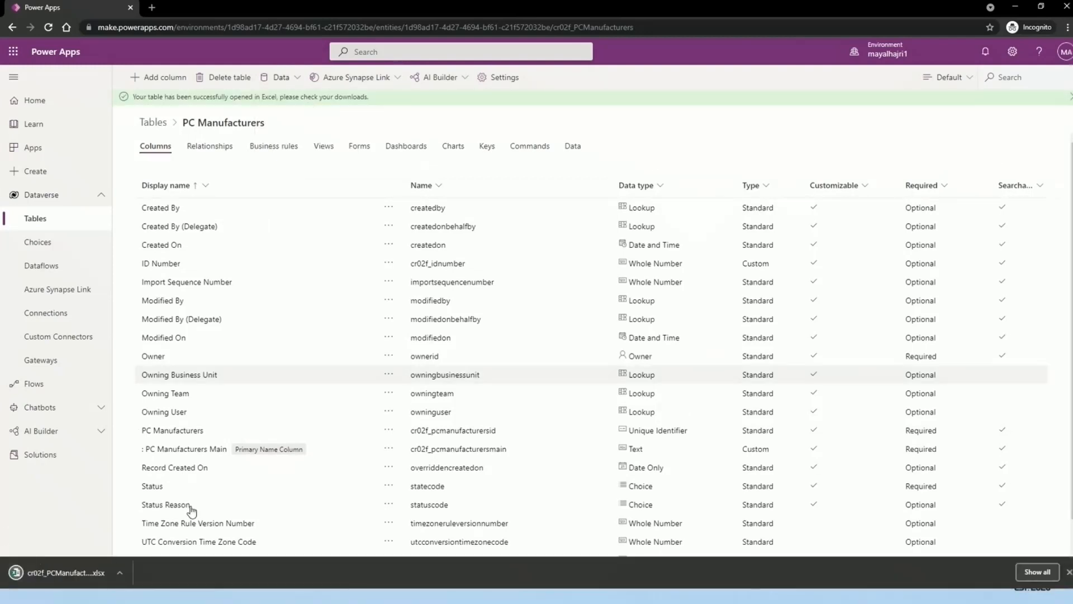
left_click(68, 574)
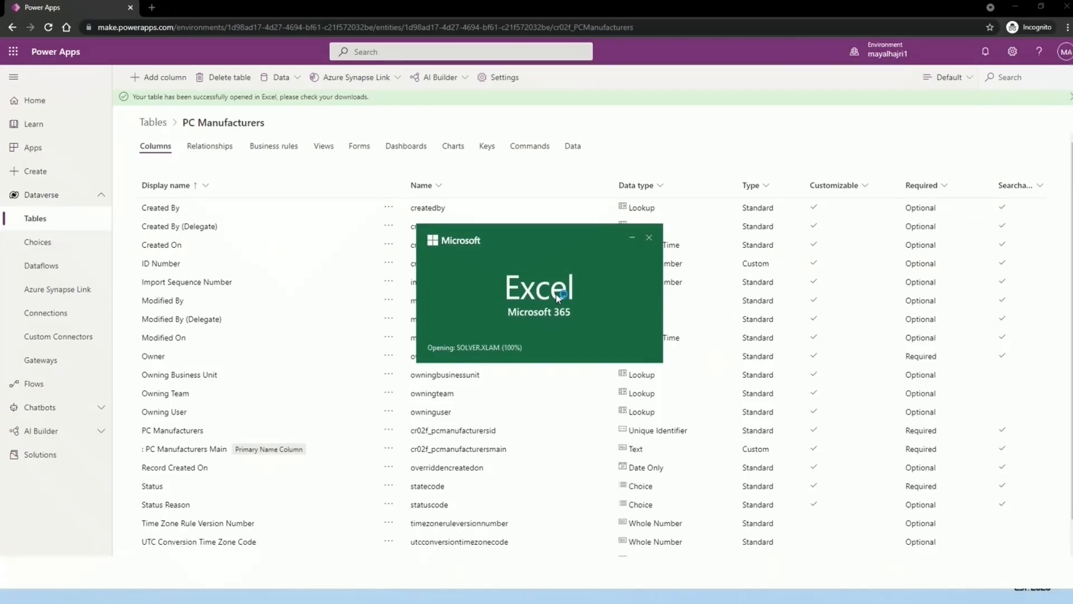
left_click_drag(557, 298, 543, 261)
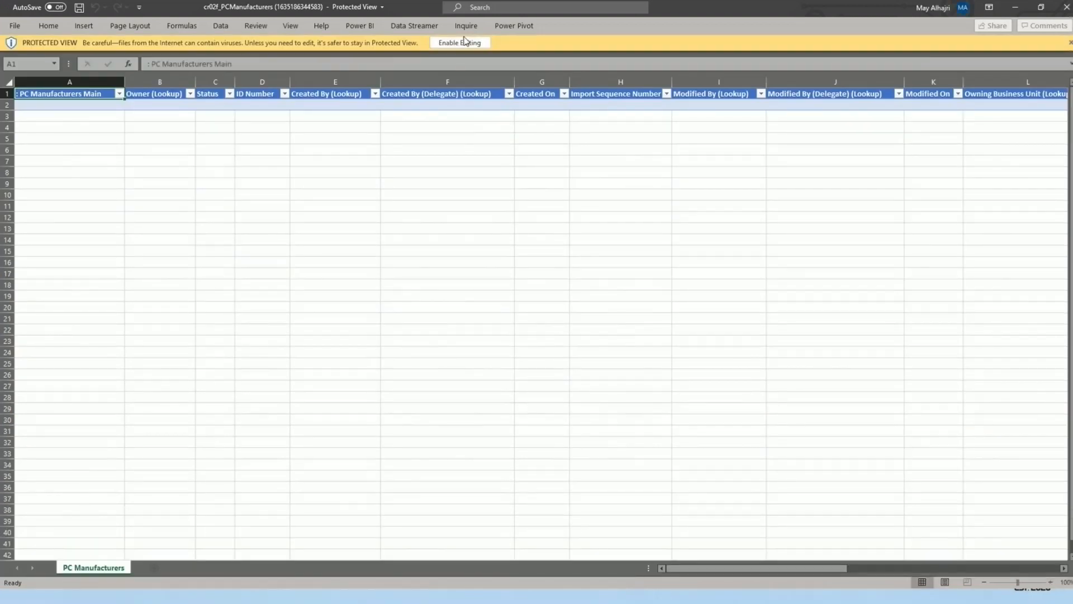
left_click(472, 43)
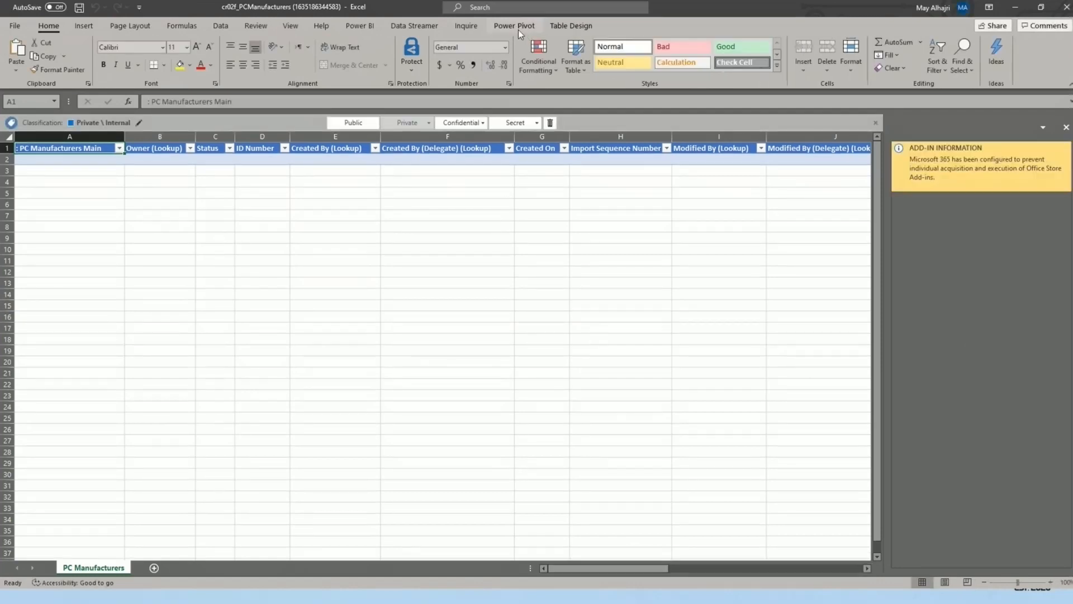
Step: Examine Excel's Power BI, Data and Data Streamer commands for the workbook and return to Power Apps
left_click(362, 25)
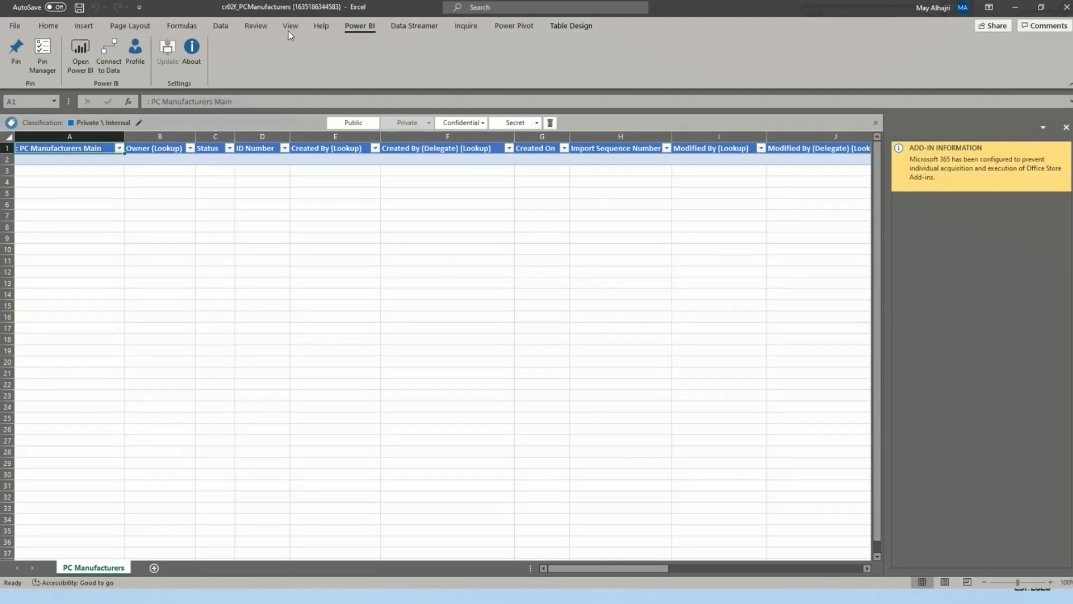
left_click(231, 31)
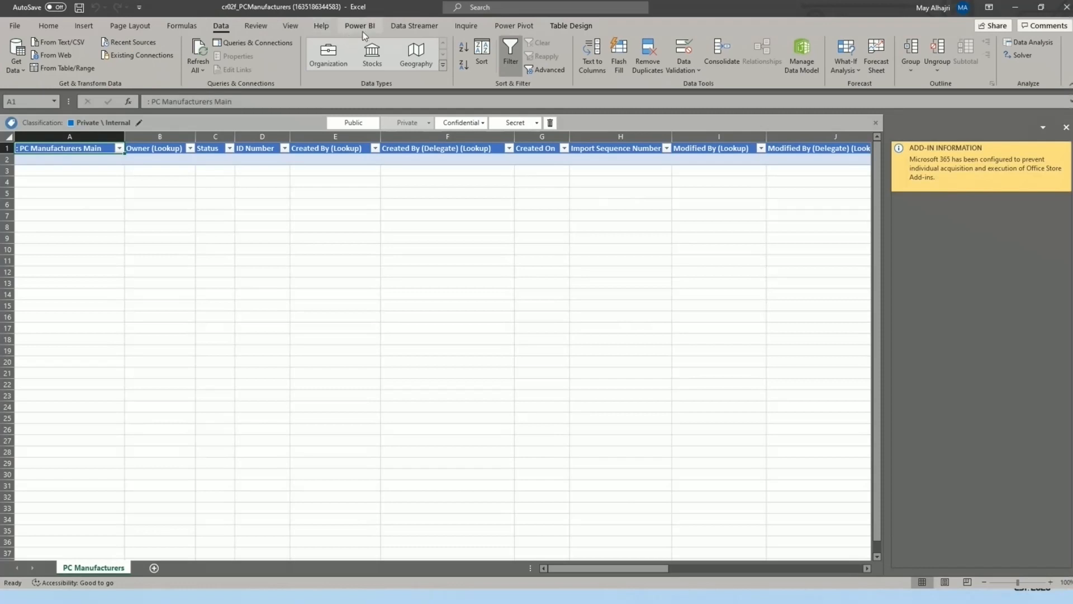
left_click(428, 25)
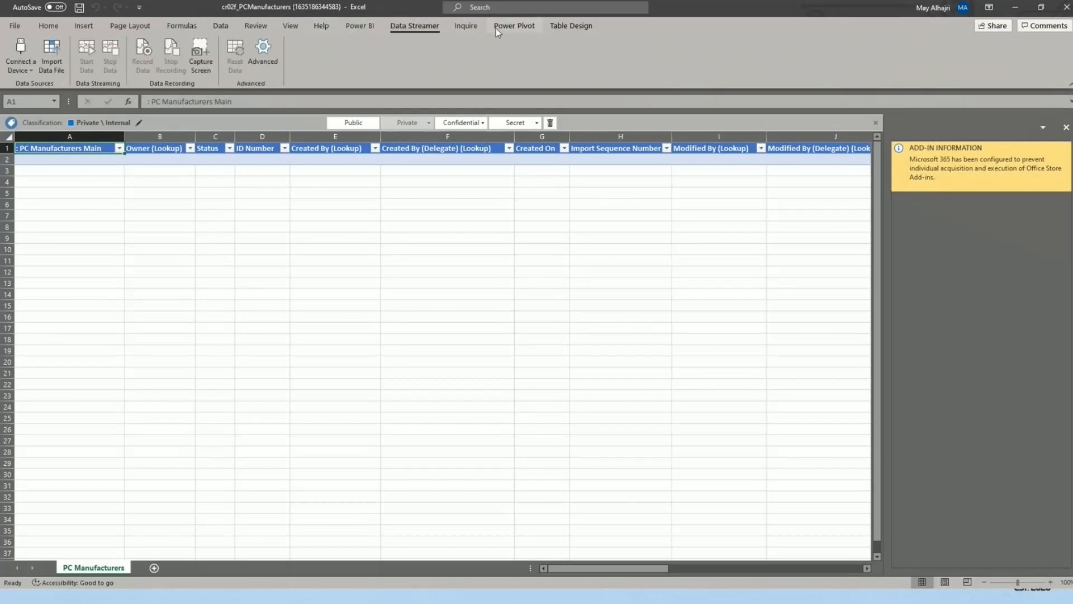
left_click(372, 26)
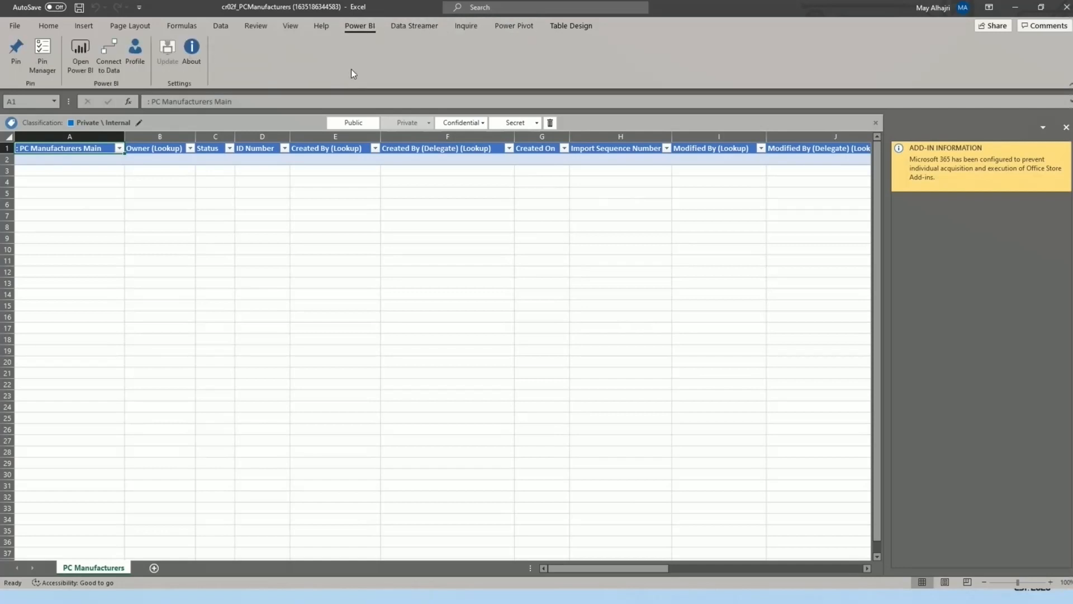
left_click(420, 25)
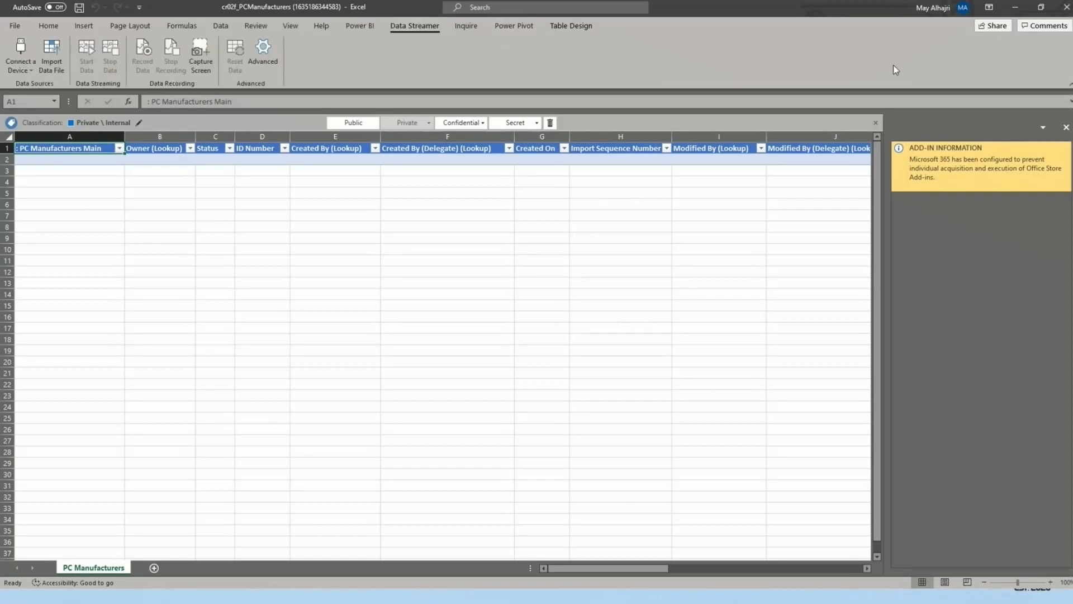
left_click(1017, 8)
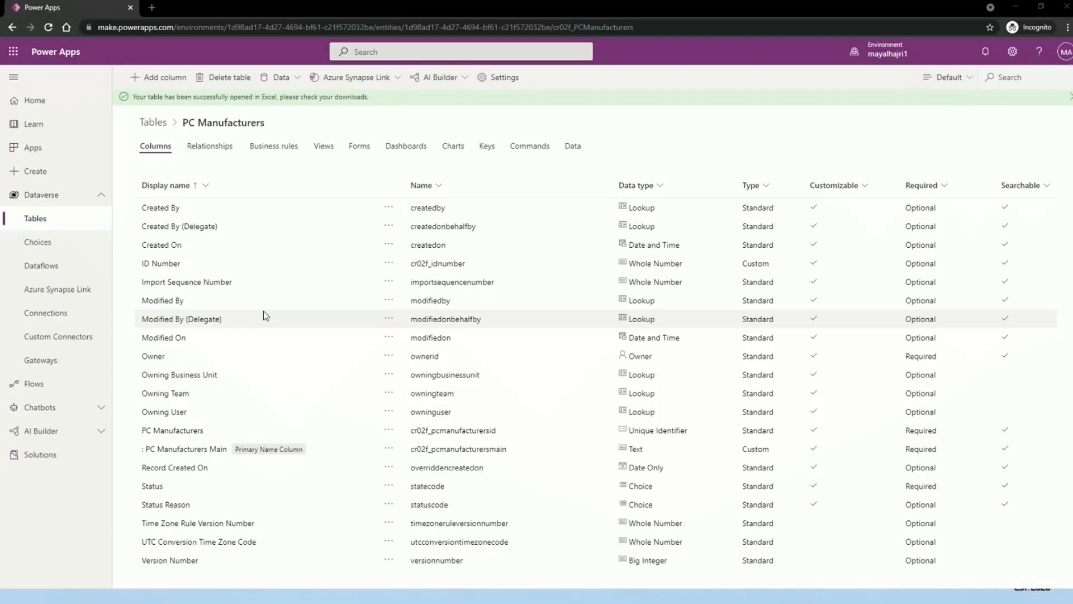
Step: Return to the Tables list, view the data sources offered by Get data and close the chooser without picking one
left_click(66, 228)
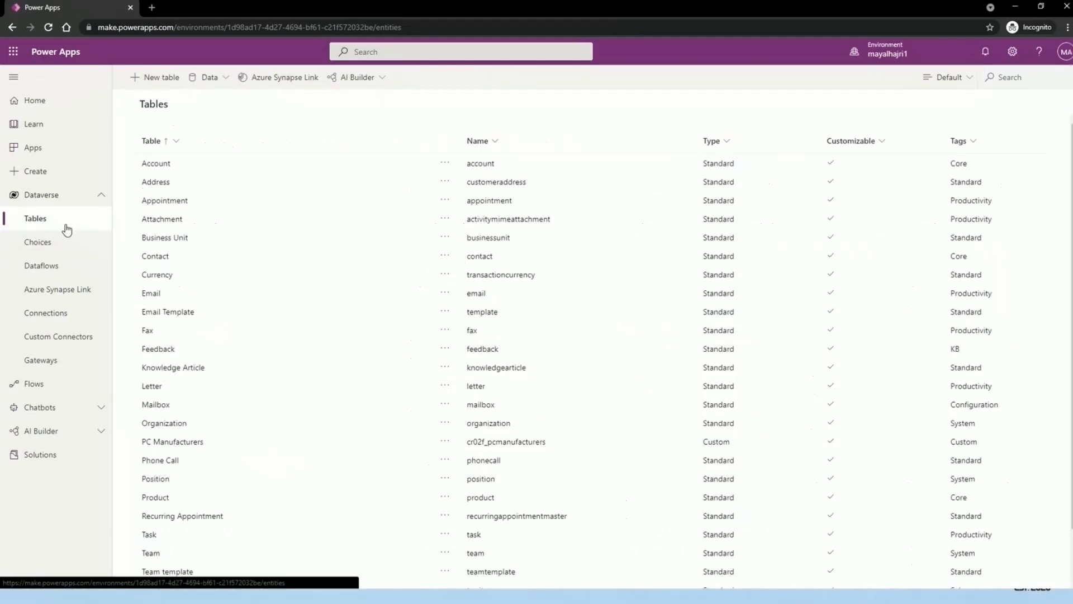
left_click(211, 83)
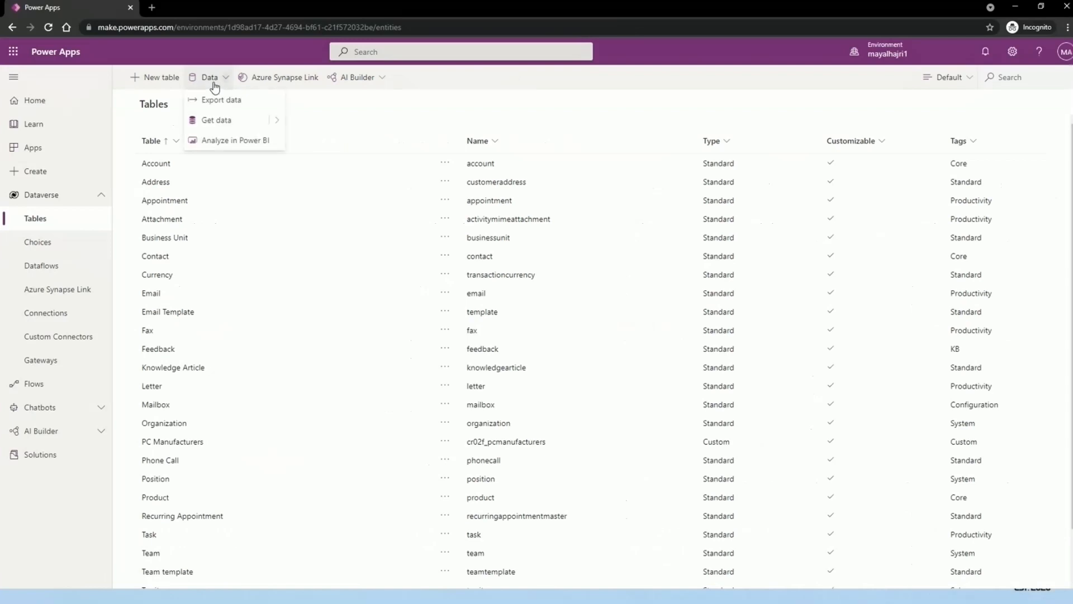
left_click(274, 121)
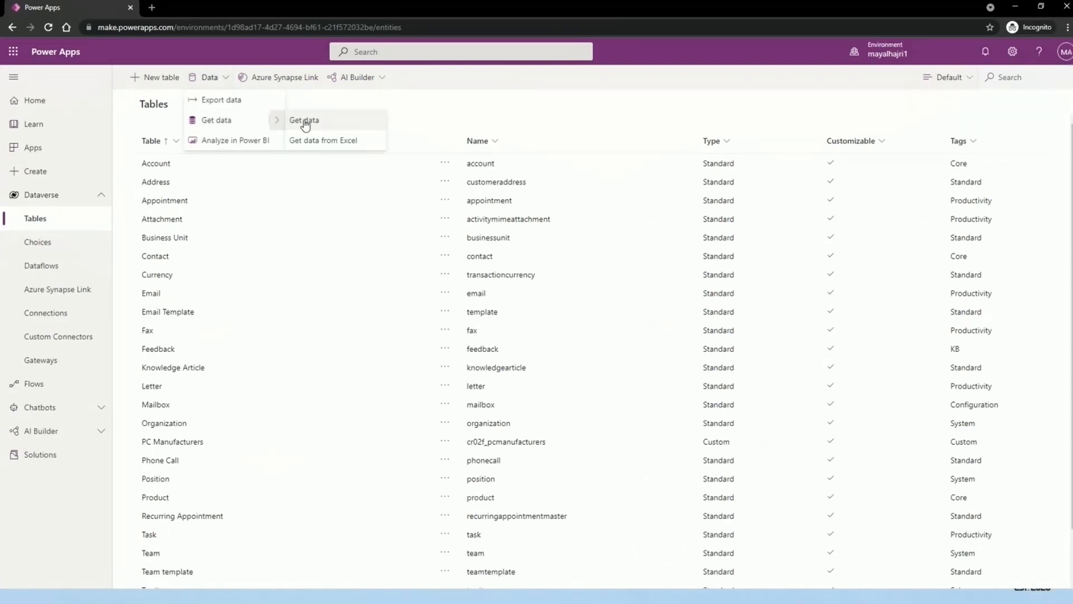
left_click(311, 123)
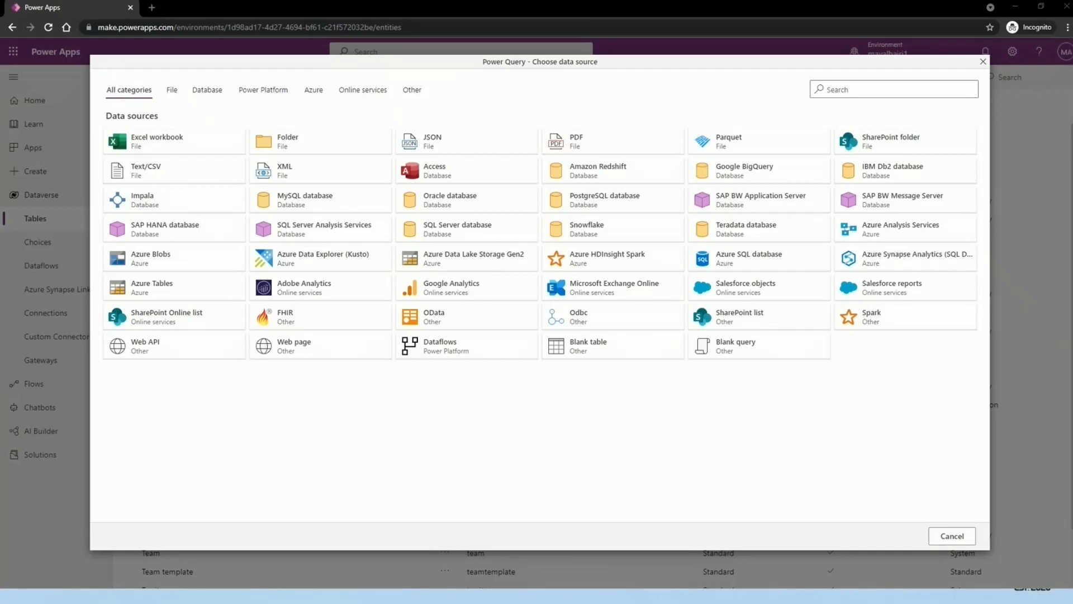
left_click(983, 61)
Step: Open the PC Manufacturers table's business rules and start adding a new business rule
scroll(249, 419, "down", 2)
scroll(250, 418, "up", 2)
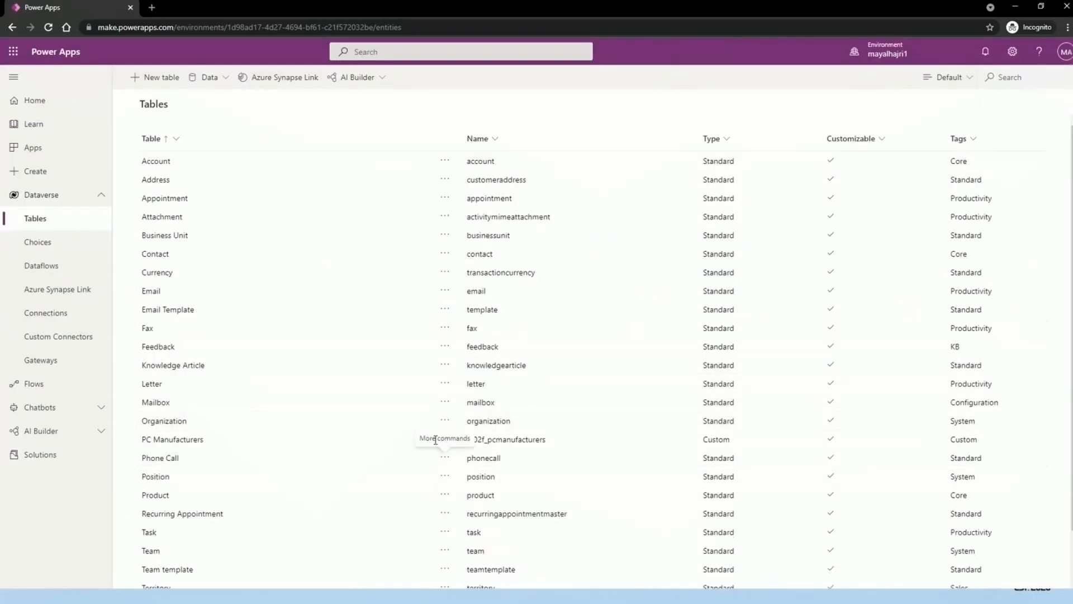
left_click(189, 444)
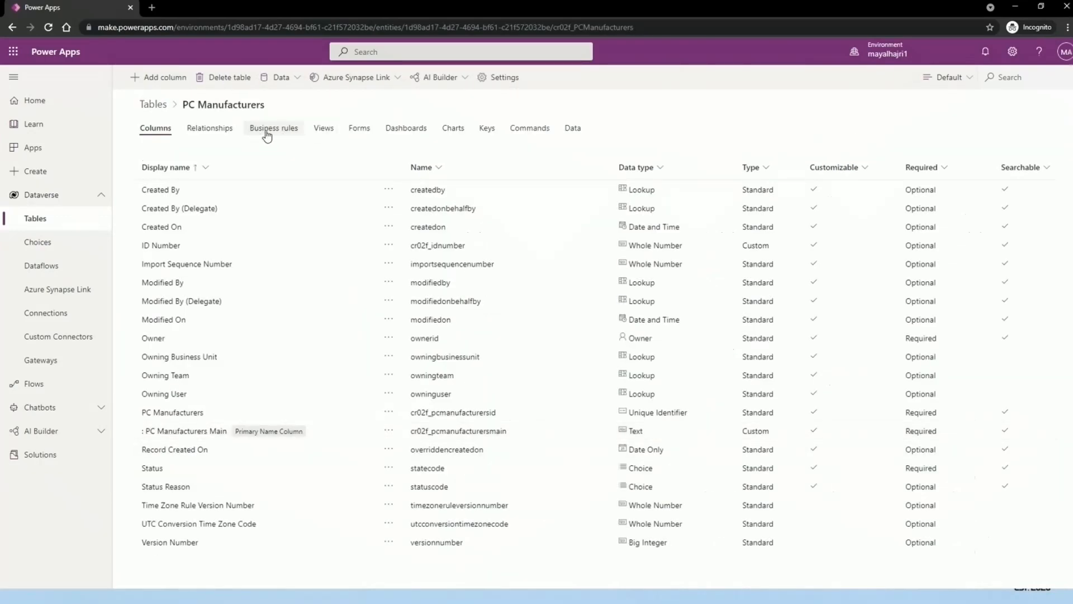
left_click(270, 130)
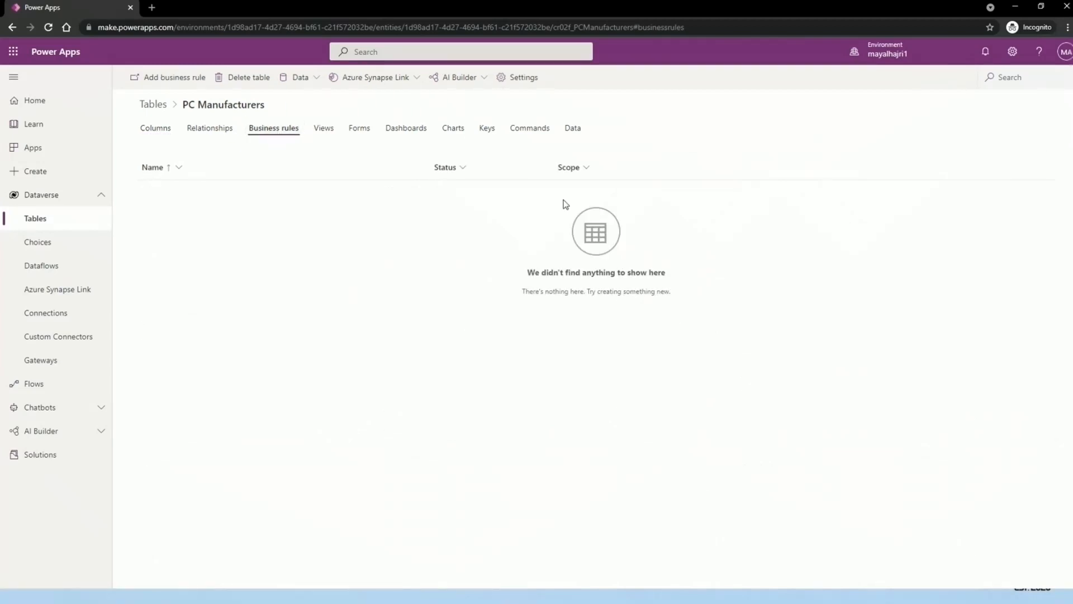
left_click(192, 83)
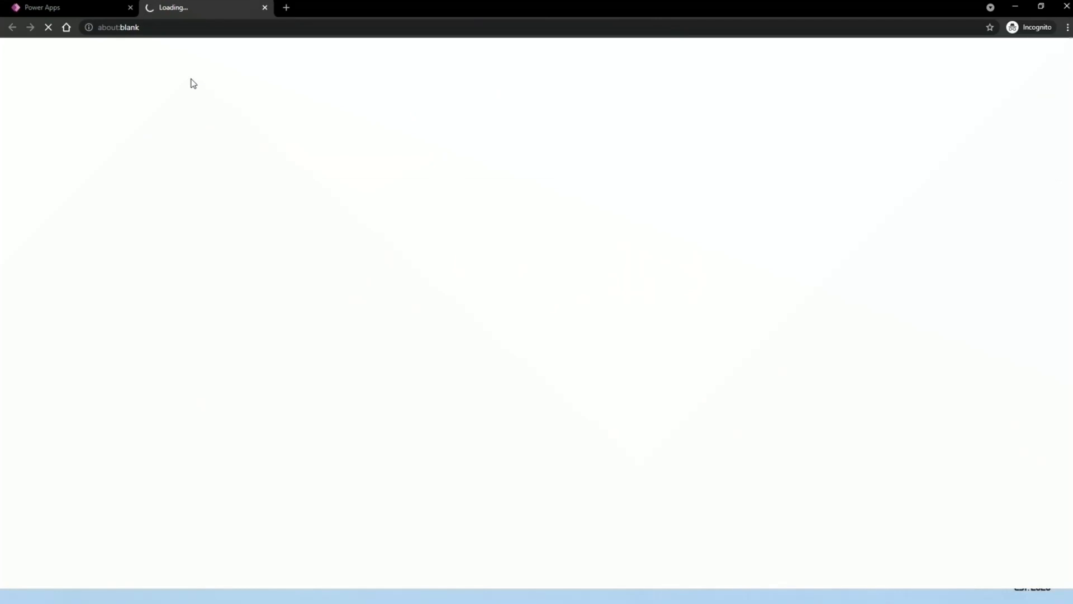